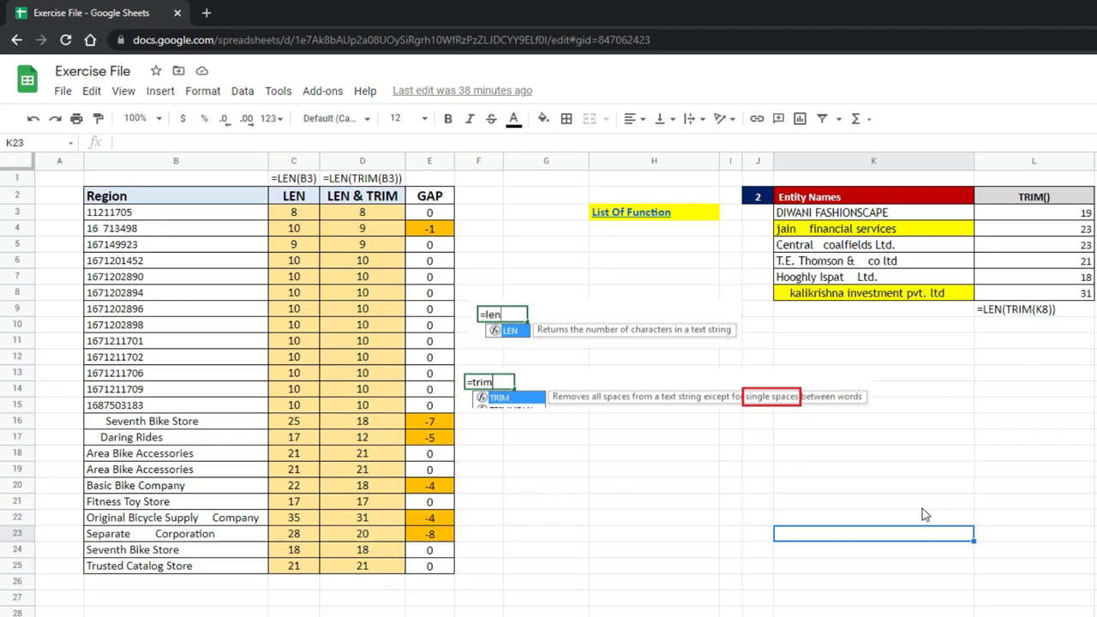
# - Look through the File menu's options for download formats
pyautogui.click(63, 91)
pyautogui.moveTo(100, 296)
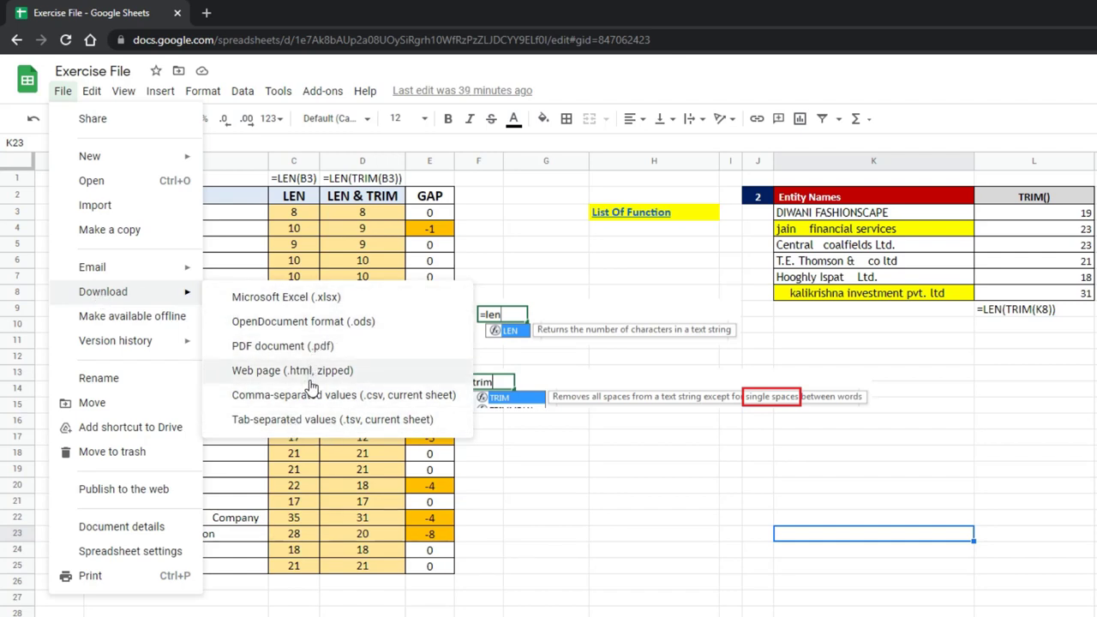
pyautogui.moveTo(137, 175)
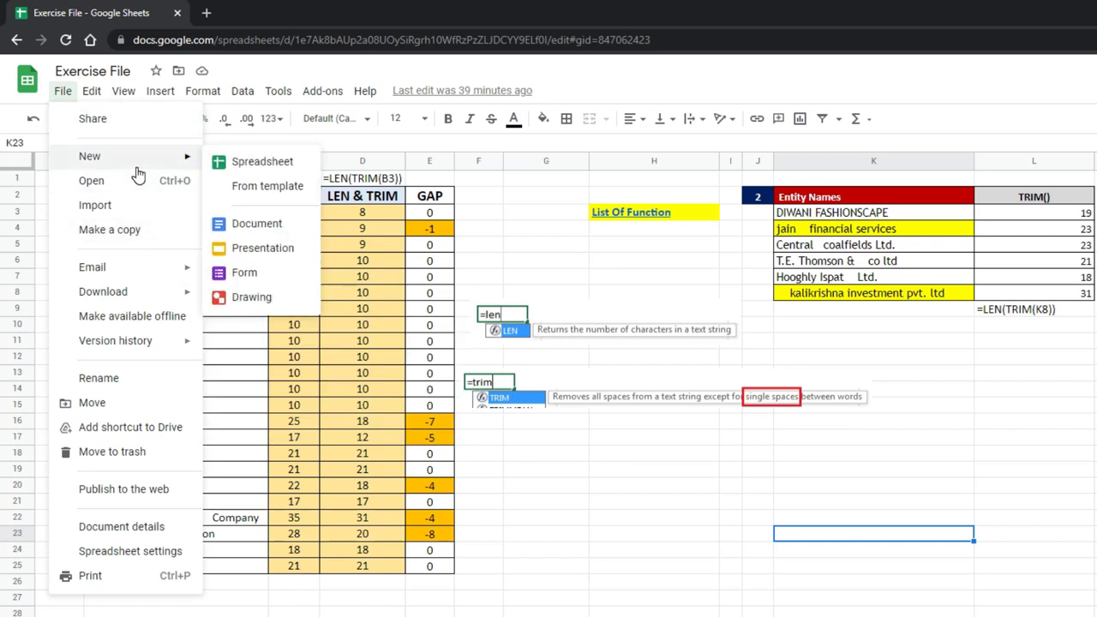
pyautogui.moveTo(174, 291)
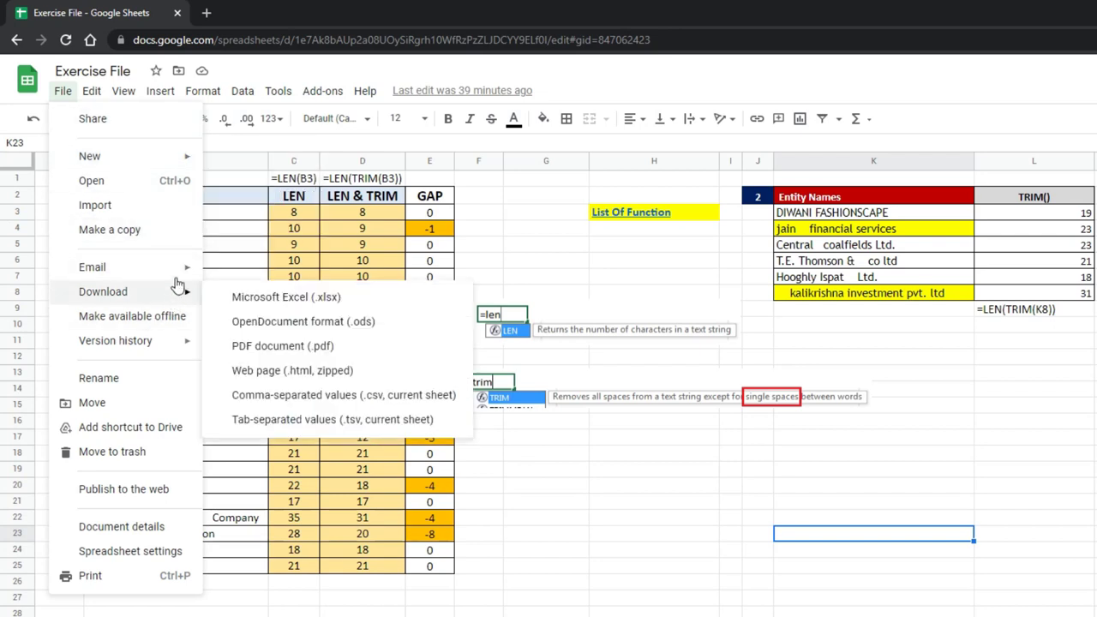
pyautogui.moveTo(178, 273)
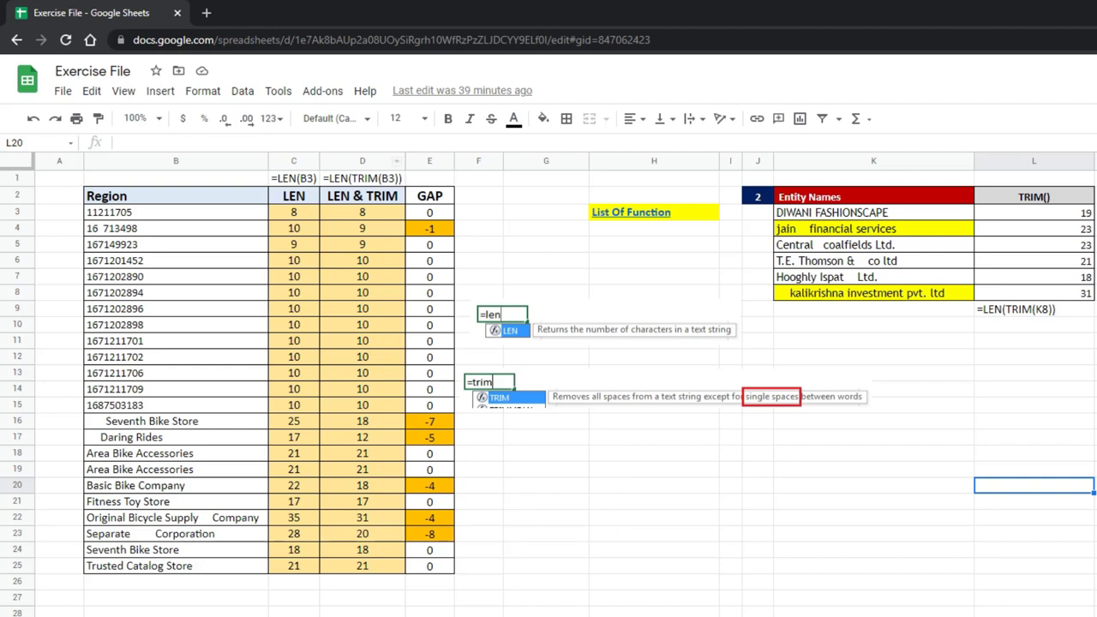
# - Select a couple of empty cells, including H19, and reopen the File menu
pyautogui.click(1093, 437)
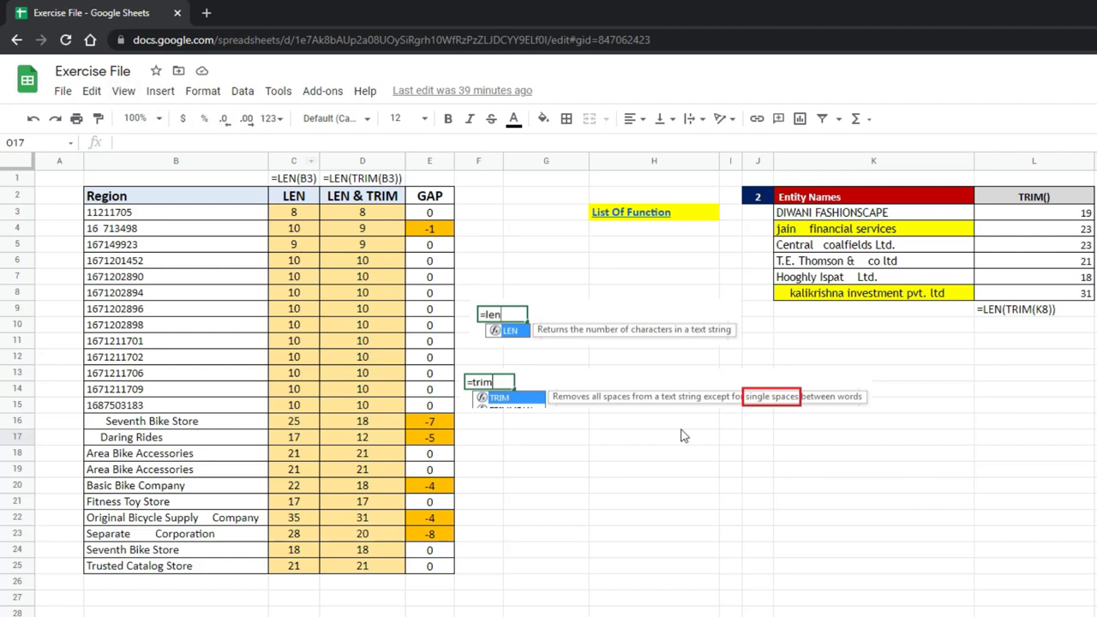
pyautogui.click(621, 462)
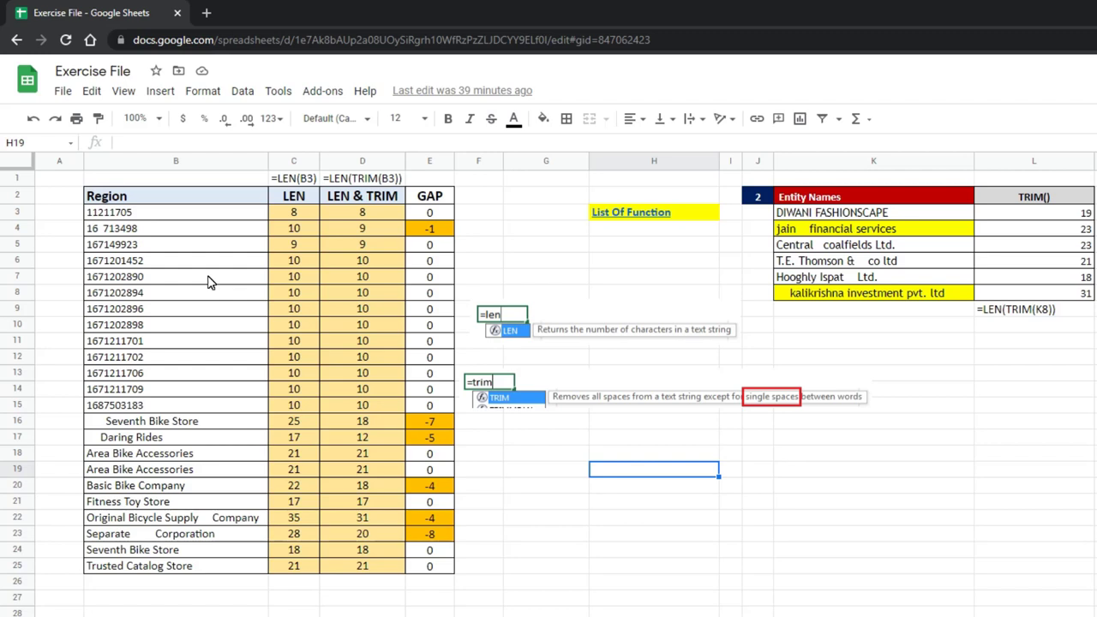
pyautogui.click(63, 93)
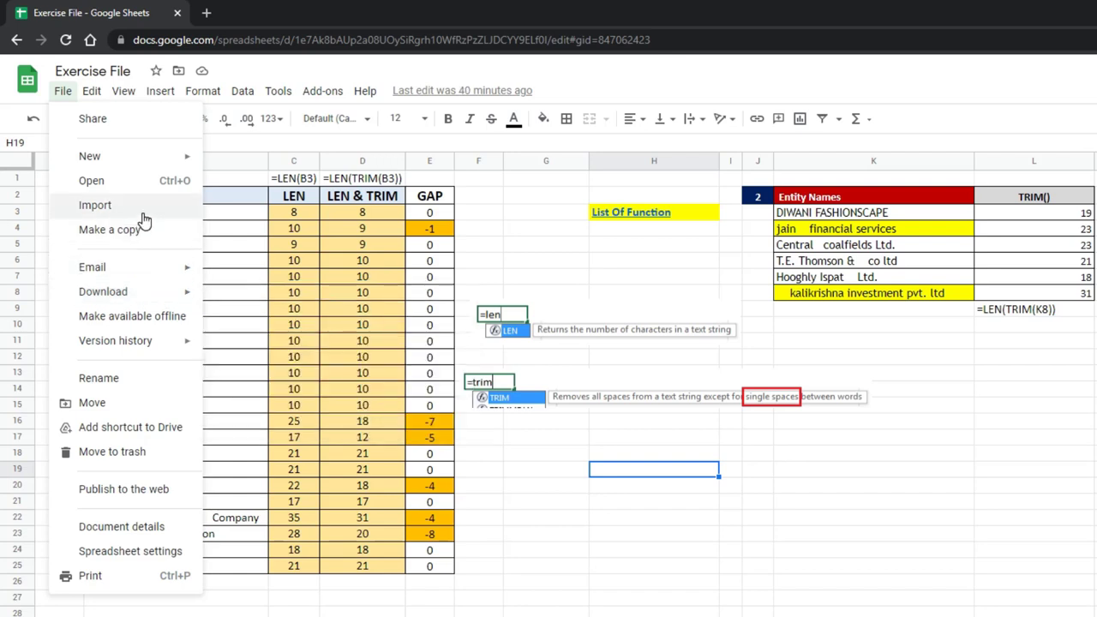
# - After glancing at the File and Insert menus, download the sheet as Microsoft Excel (.xlsx)
pyautogui.click(546, 294)
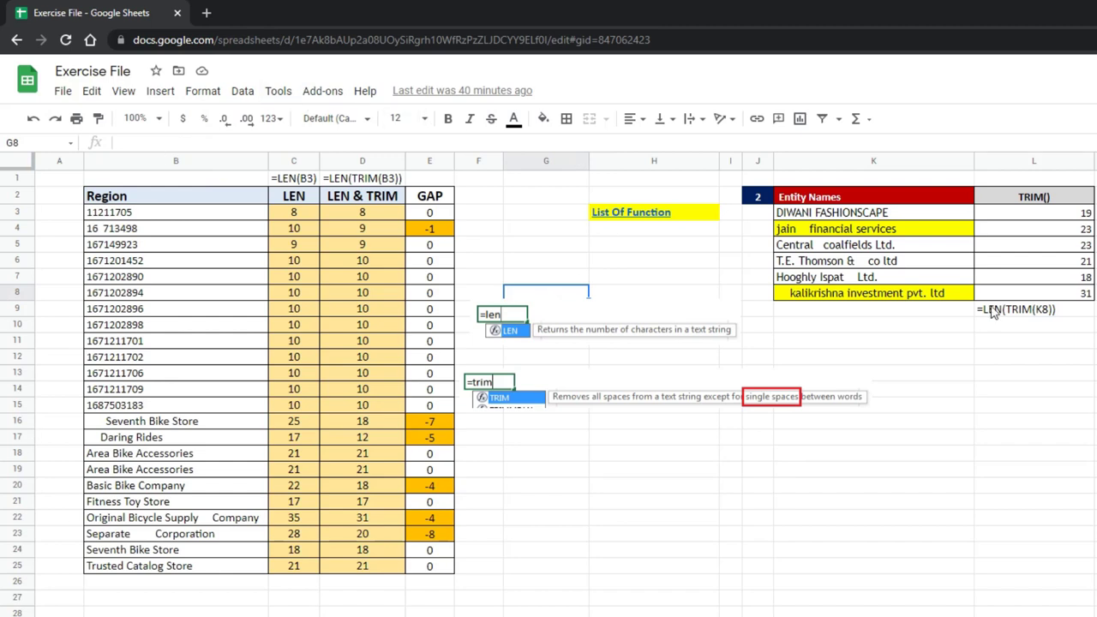
pyautogui.click(63, 91)
pyautogui.click(161, 91)
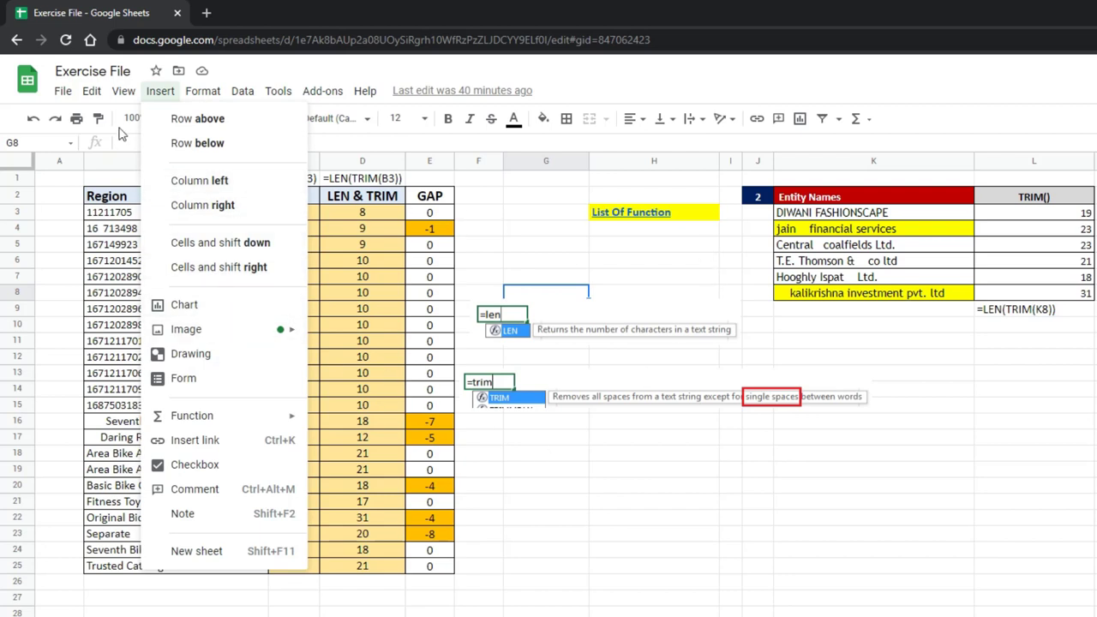
pyautogui.moveTo(91, 94)
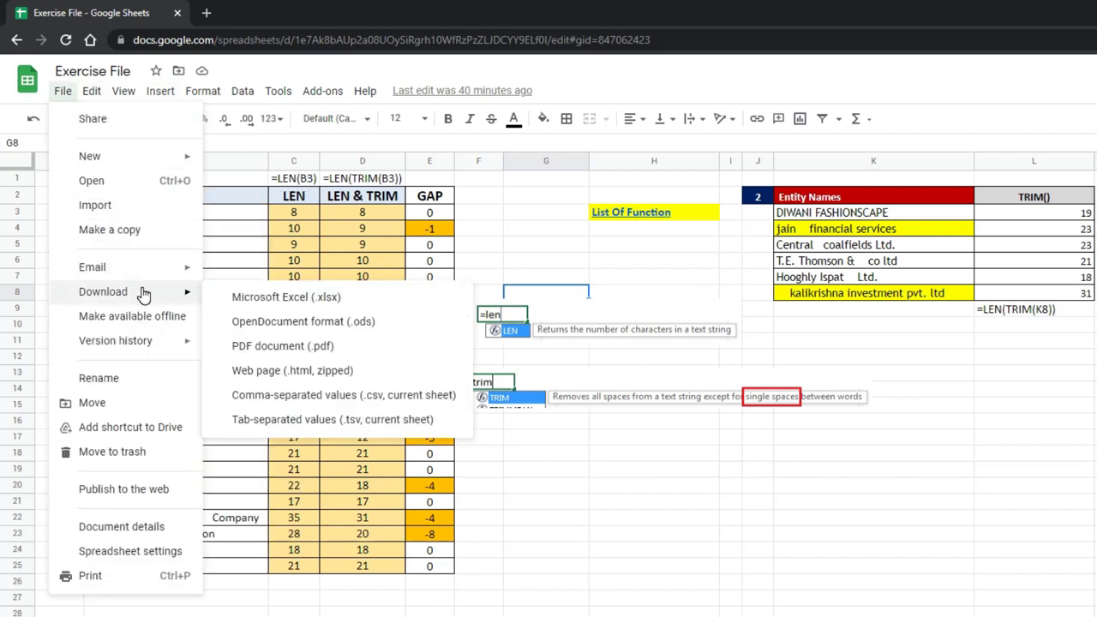
pyautogui.click(320, 300)
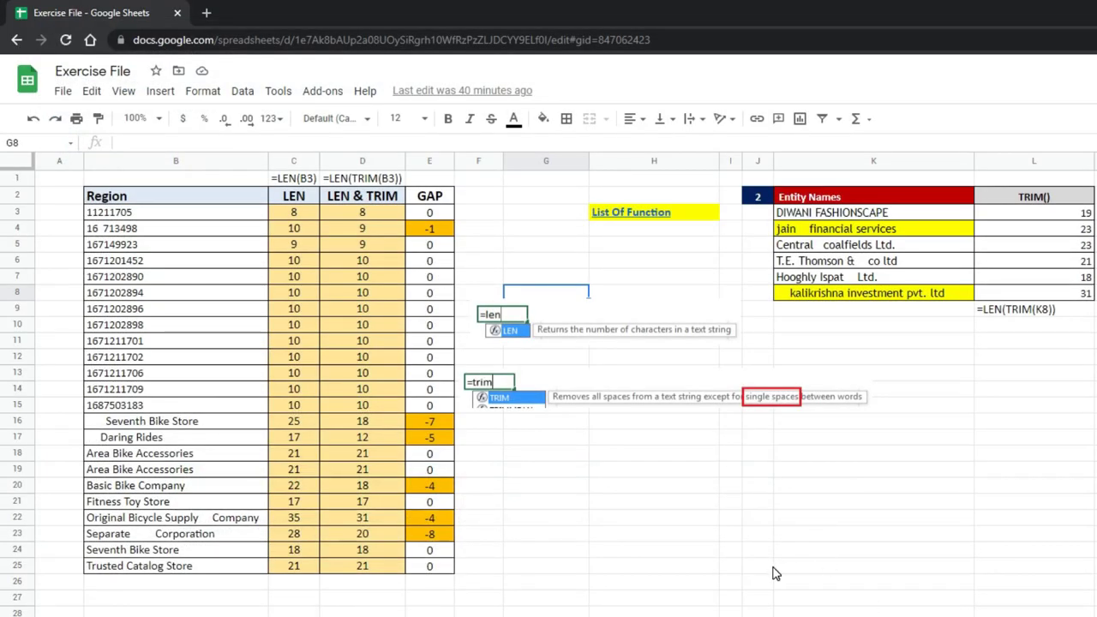
# - Download the sheet as OpenDocument (.ods), then bring the download formats list back up
pyautogui.click(771, 568)
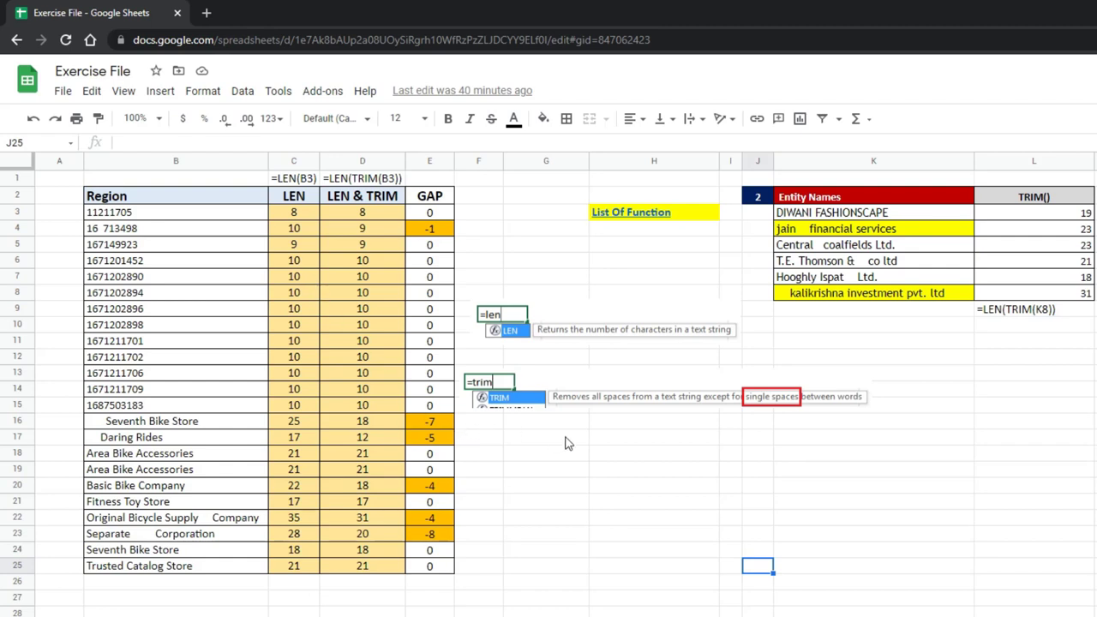
pyautogui.click(943, 491)
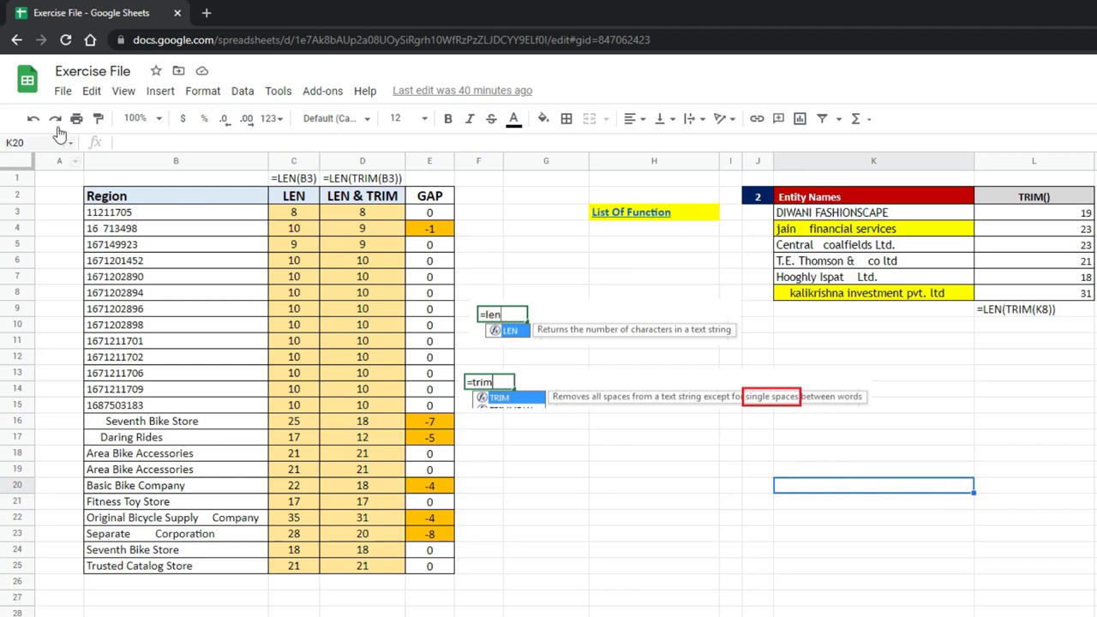
pyautogui.click(63, 92)
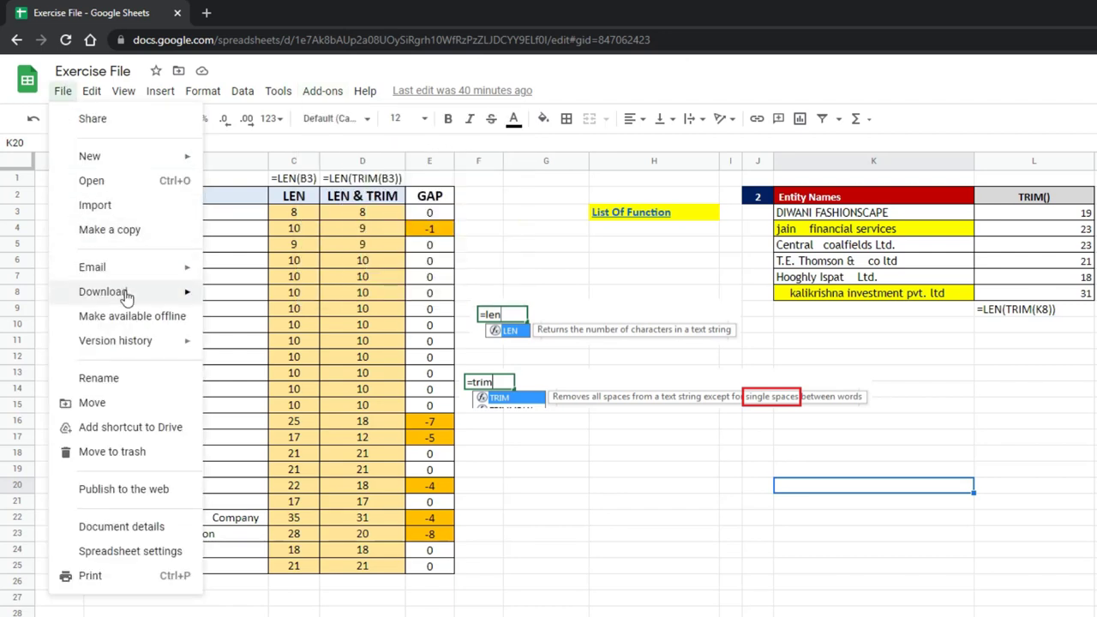
pyautogui.moveTo(126, 295)
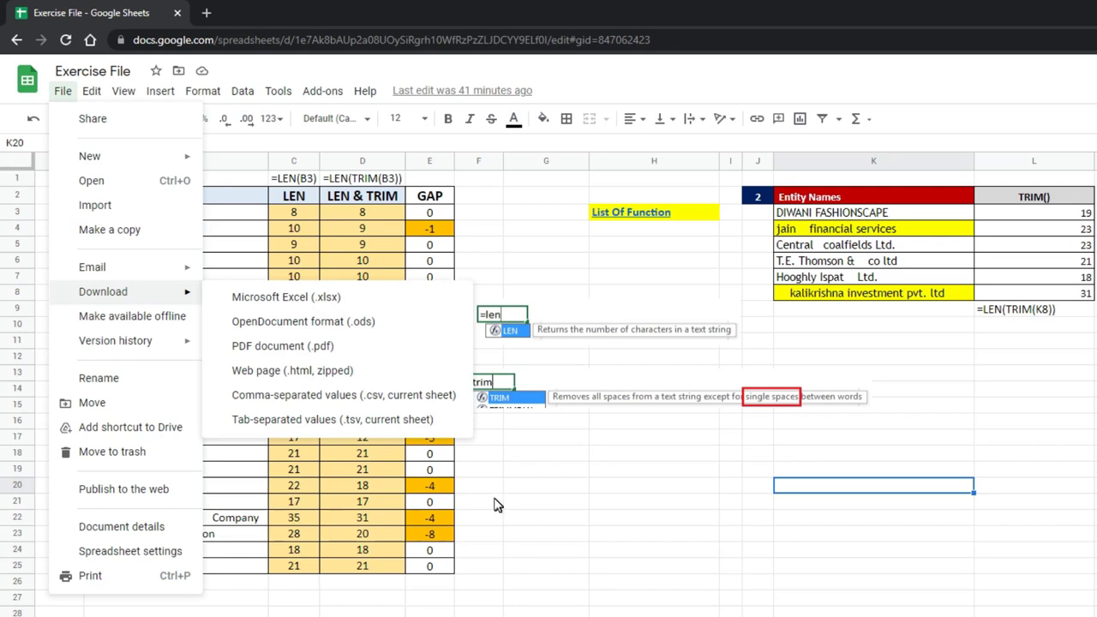
pyautogui.click(311, 330)
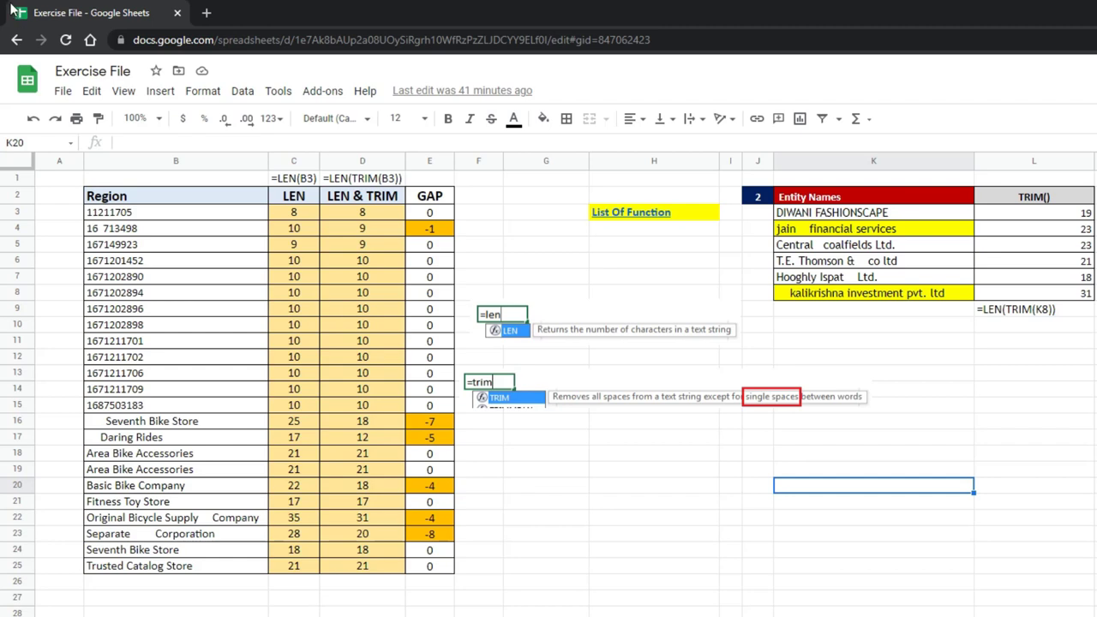
pyautogui.click(63, 91)
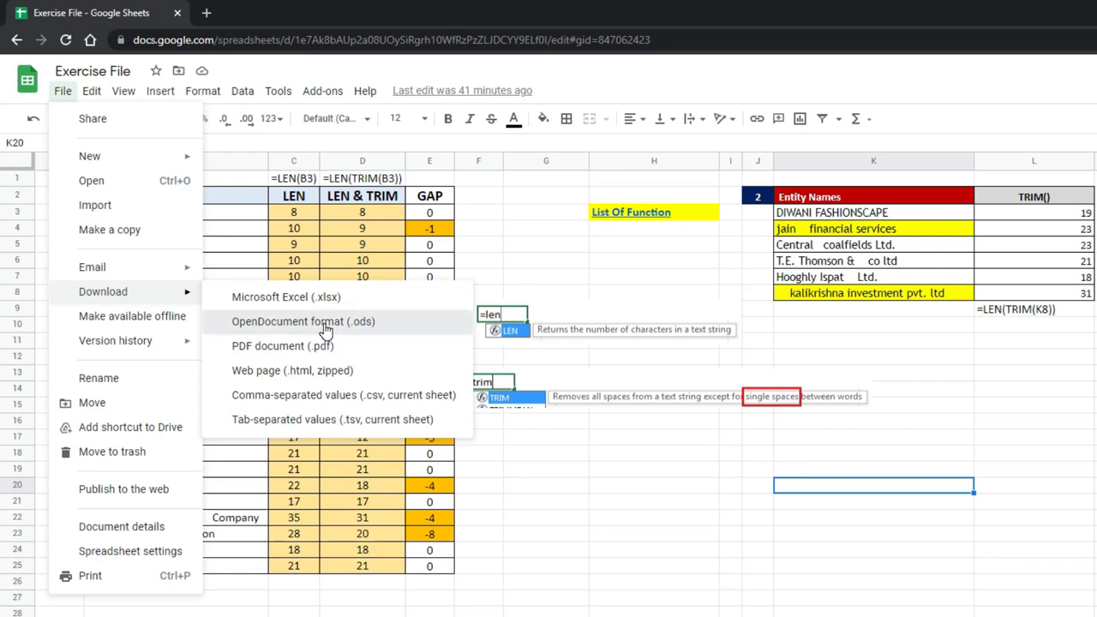
# - Download another .ods copy, cancel a =sum entry in H22, and reopen File > Download
pyautogui.click(326, 330)
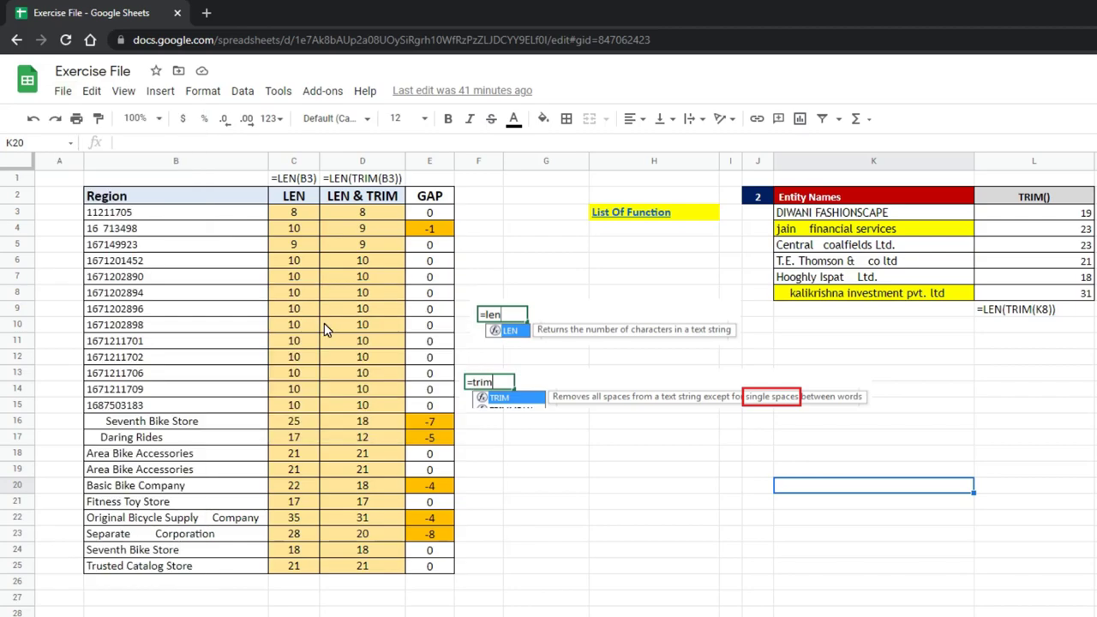
pyautogui.click(649, 519)
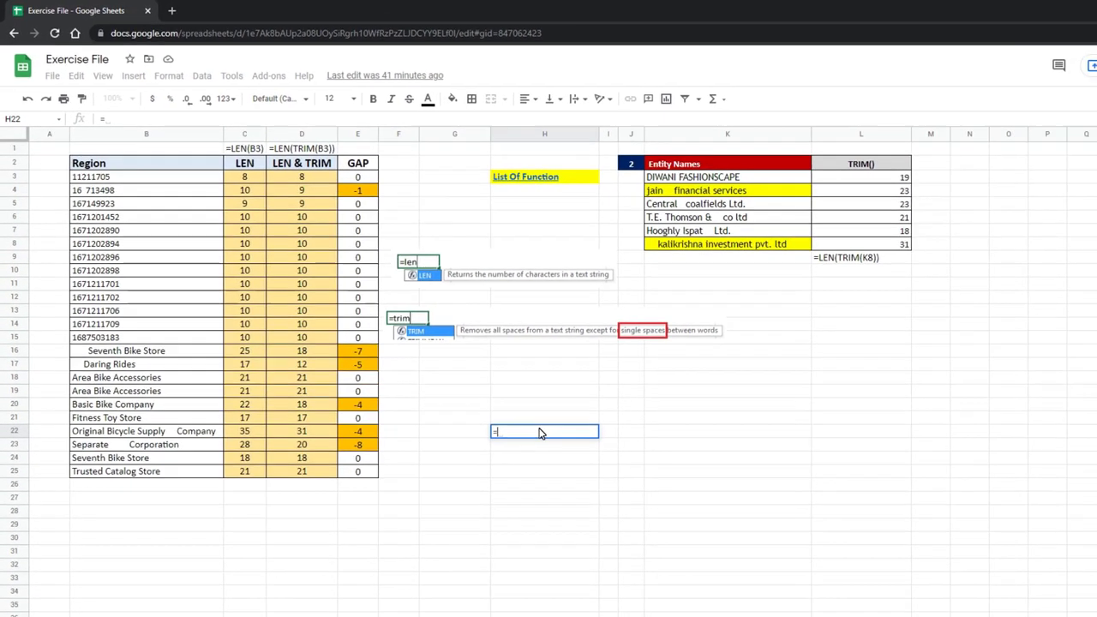
pyautogui.write('=sum')
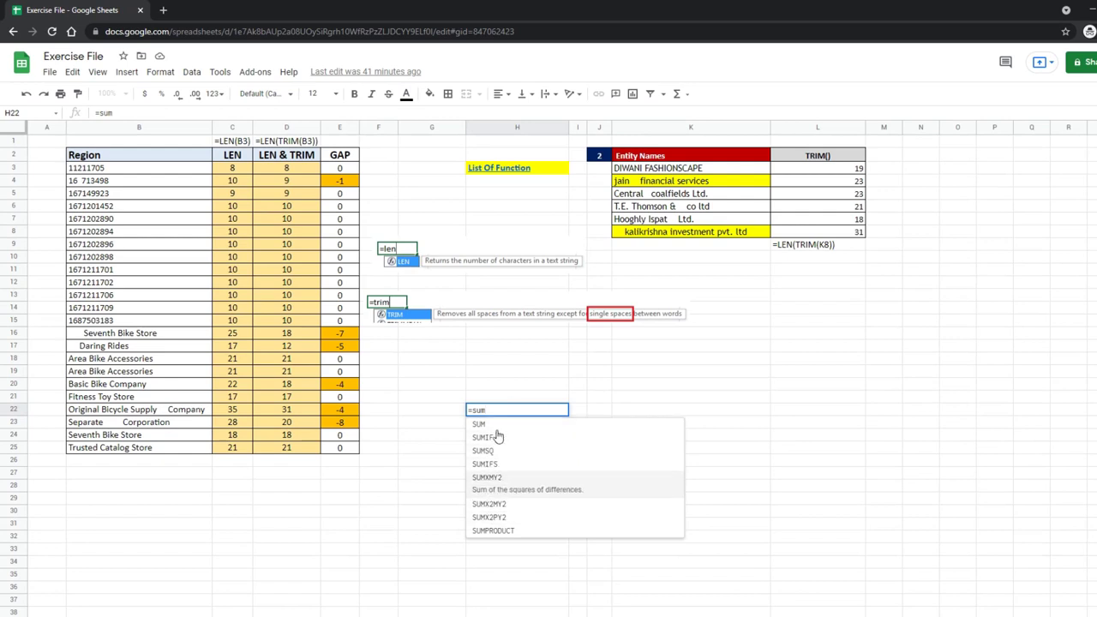
pyautogui.press('Escape')
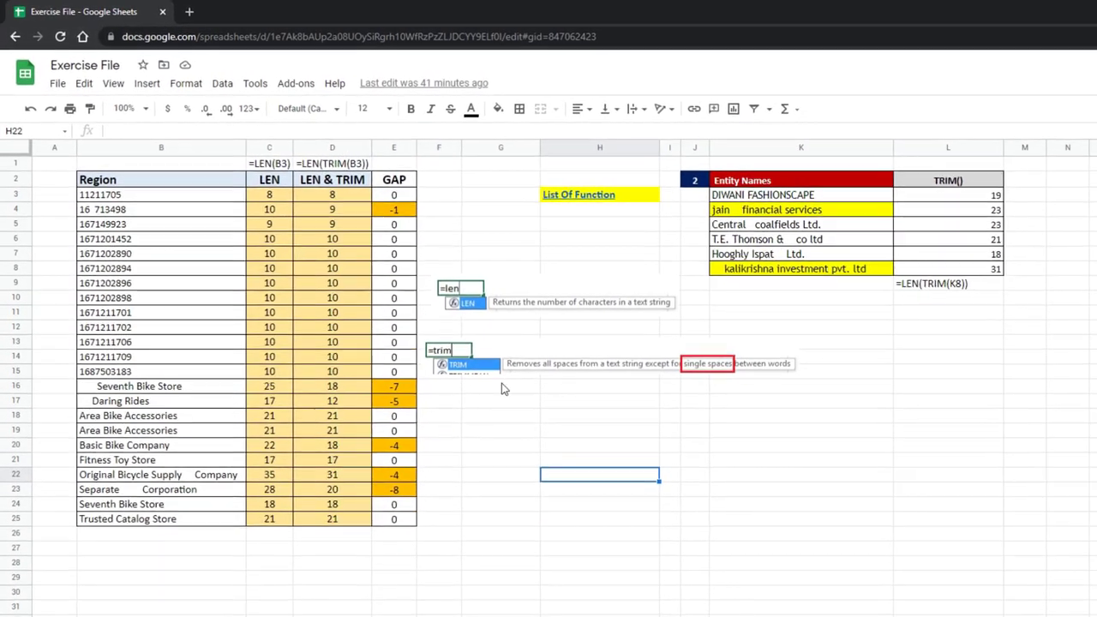
pyautogui.click(50, 74)
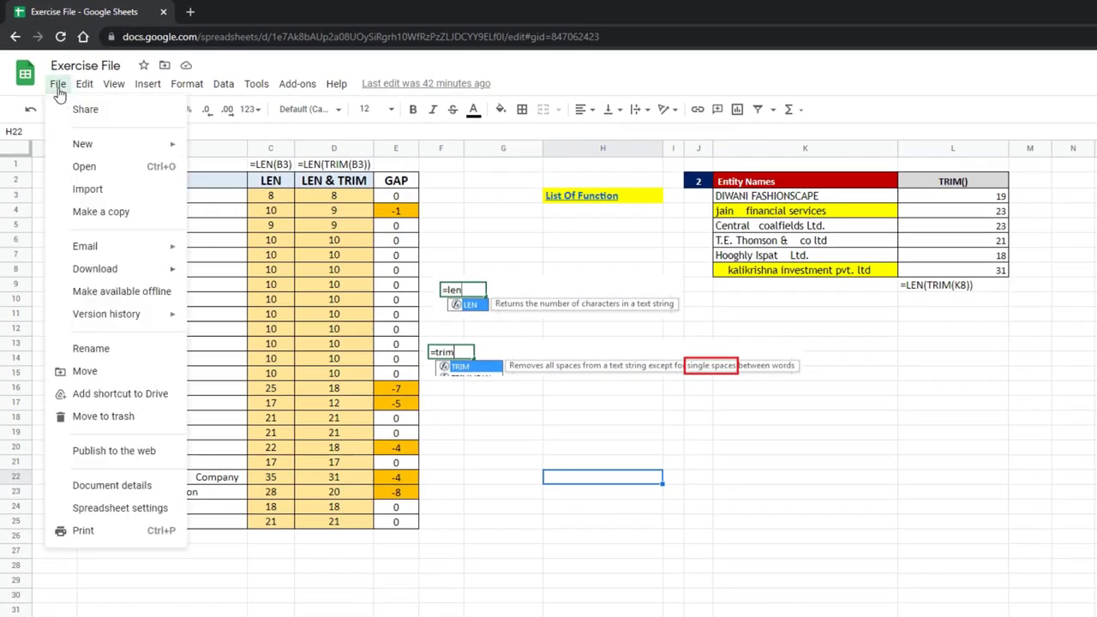
pyautogui.moveTo(137, 277)
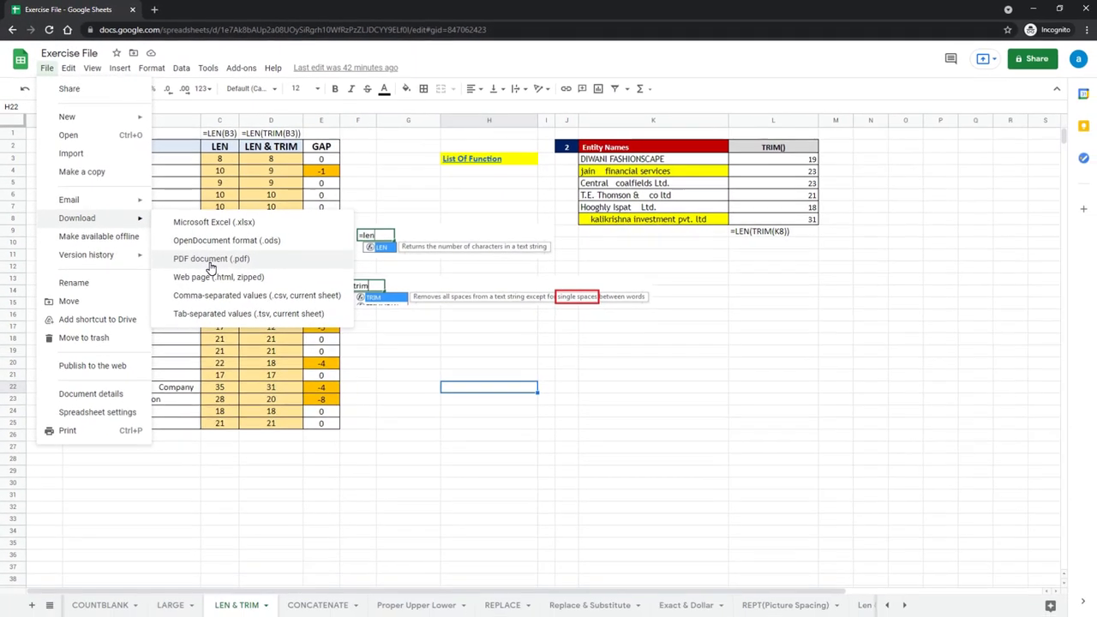
# - Open the PDF print settings with Portrait orientation on Legal paper
pyautogui.click(259, 324)
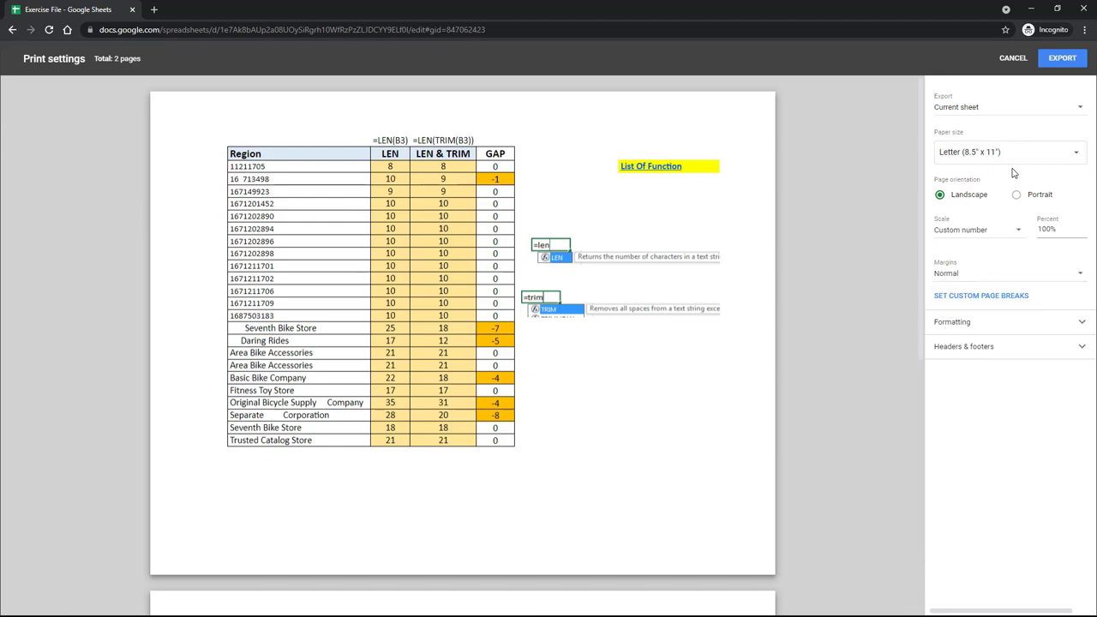
pyautogui.click(1017, 197)
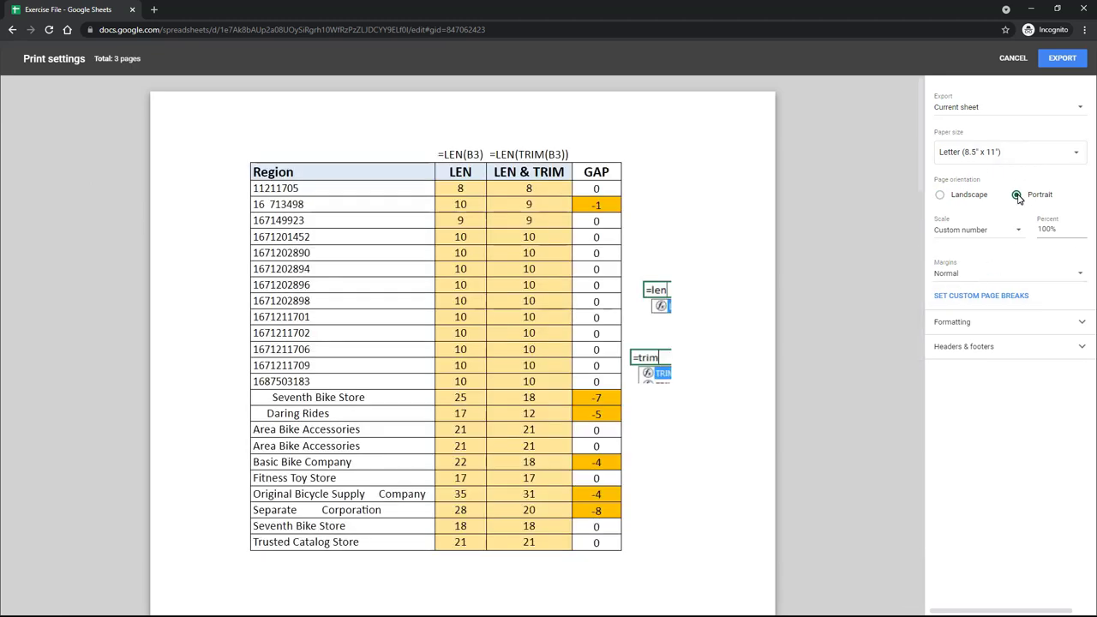
pyautogui.click(1028, 163)
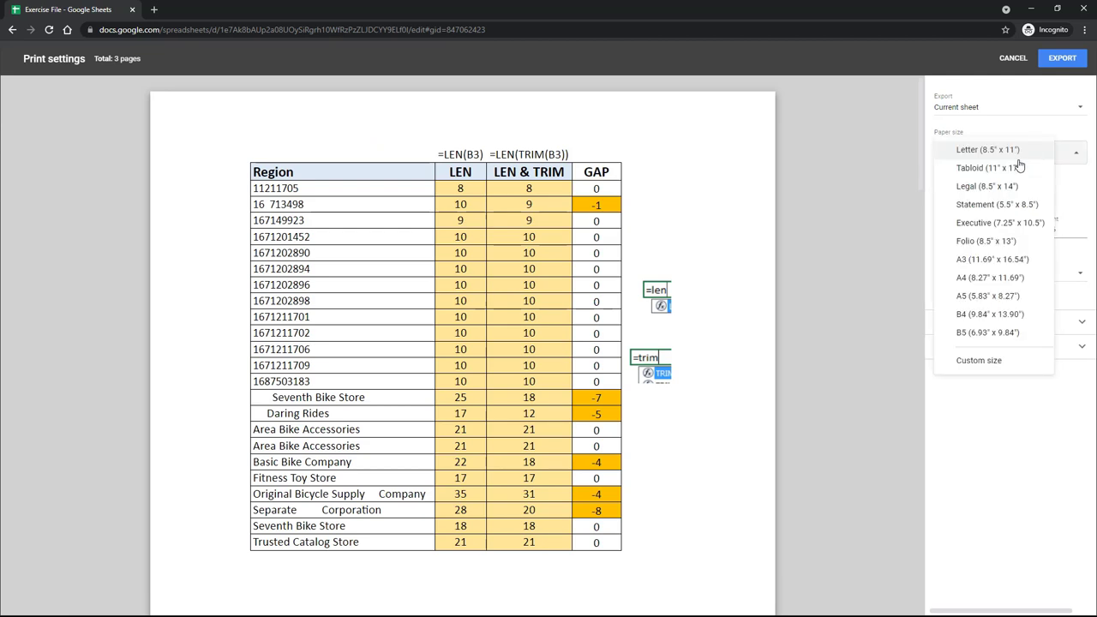
pyautogui.click(981, 196)
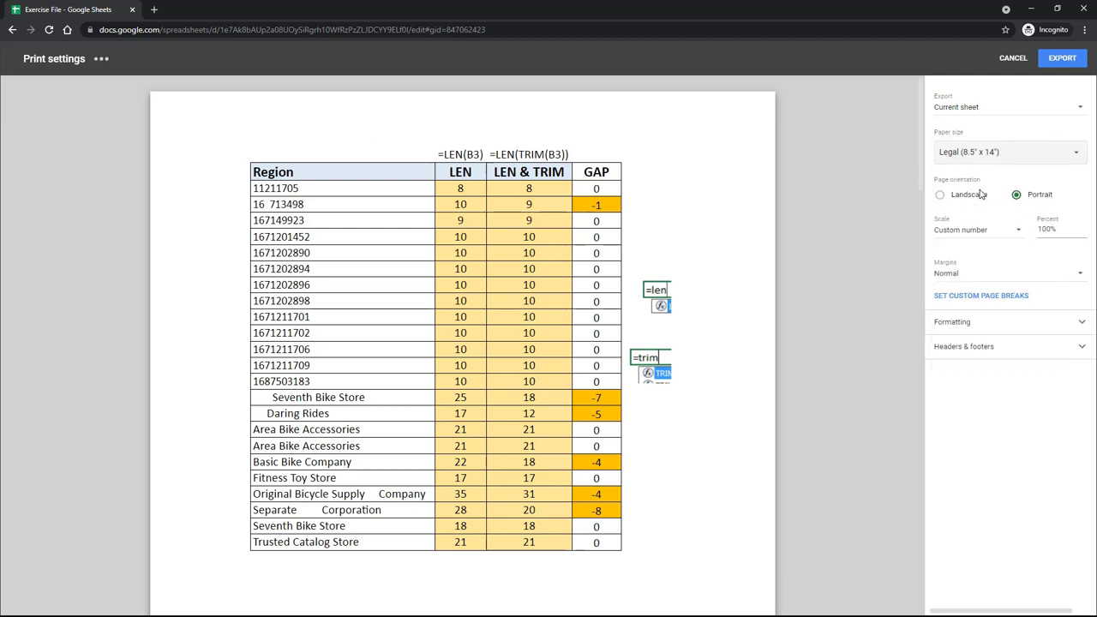
# - Switch Export to Workbook, then to Selected cells (H22), and close the settings
pyautogui.click(994, 110)
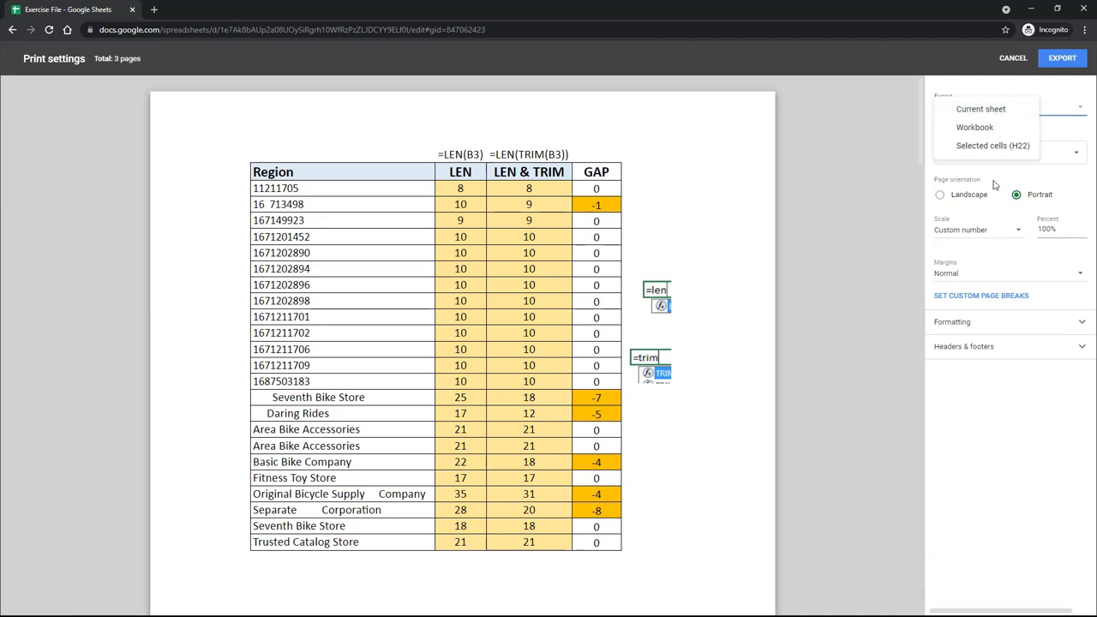
pyautogui.click(973, 129)
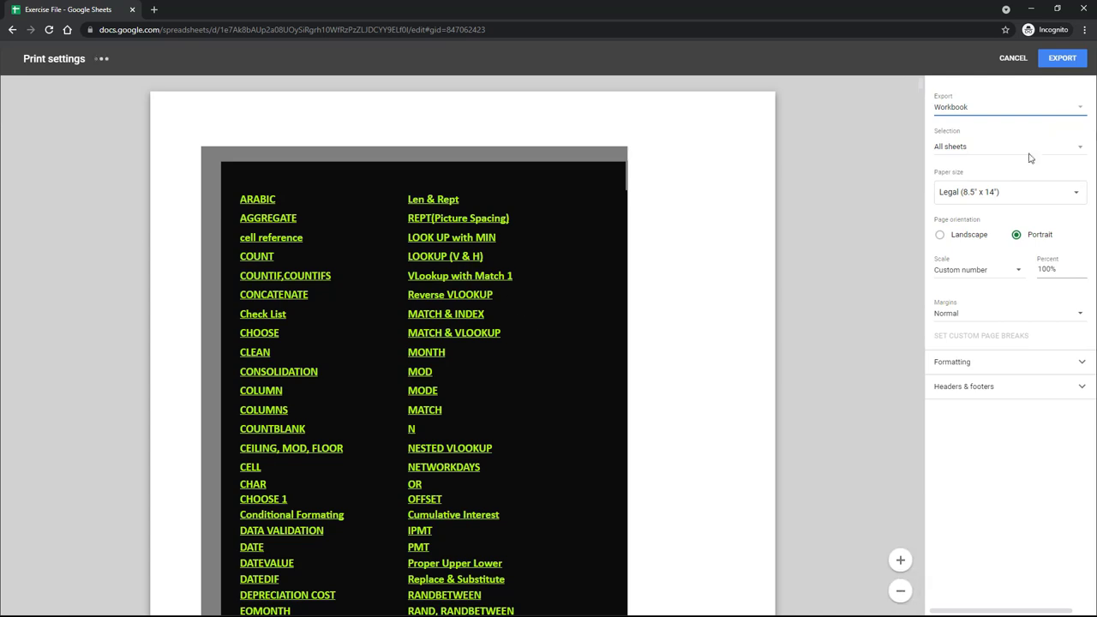
pyautogui.click(1004, 118)
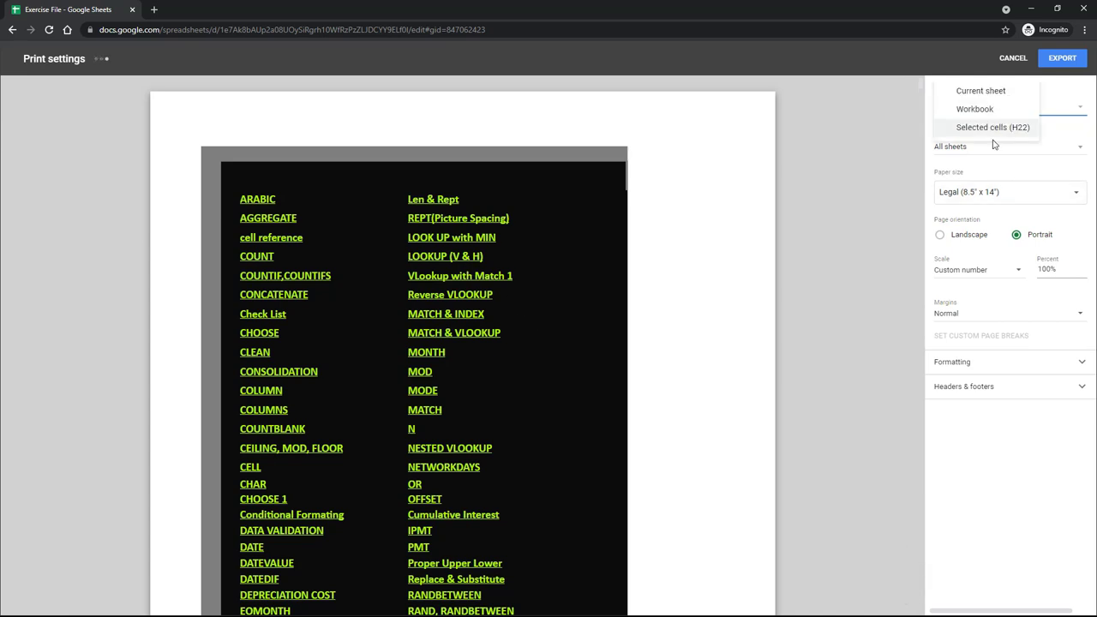
pyautogui.click(988, 128)
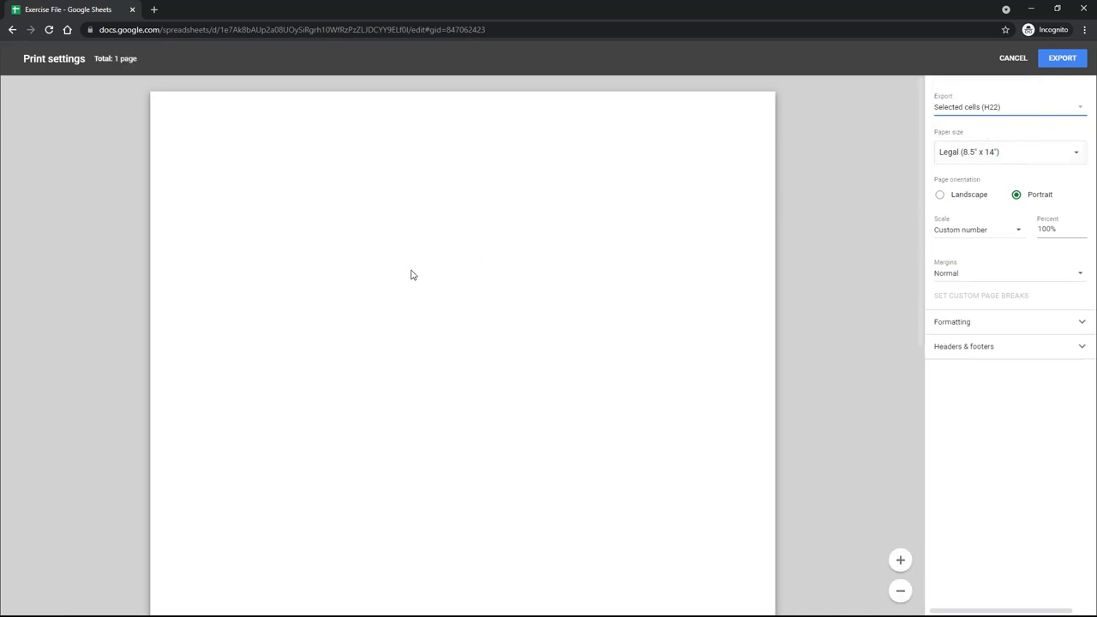
pyautogui.press('Escape')
# - Select A1:H30 and preview a Current sheet PDF export, then close the settings
pyautogui.moveTo(52, 134); pyautogui.dragTo(463, 481)
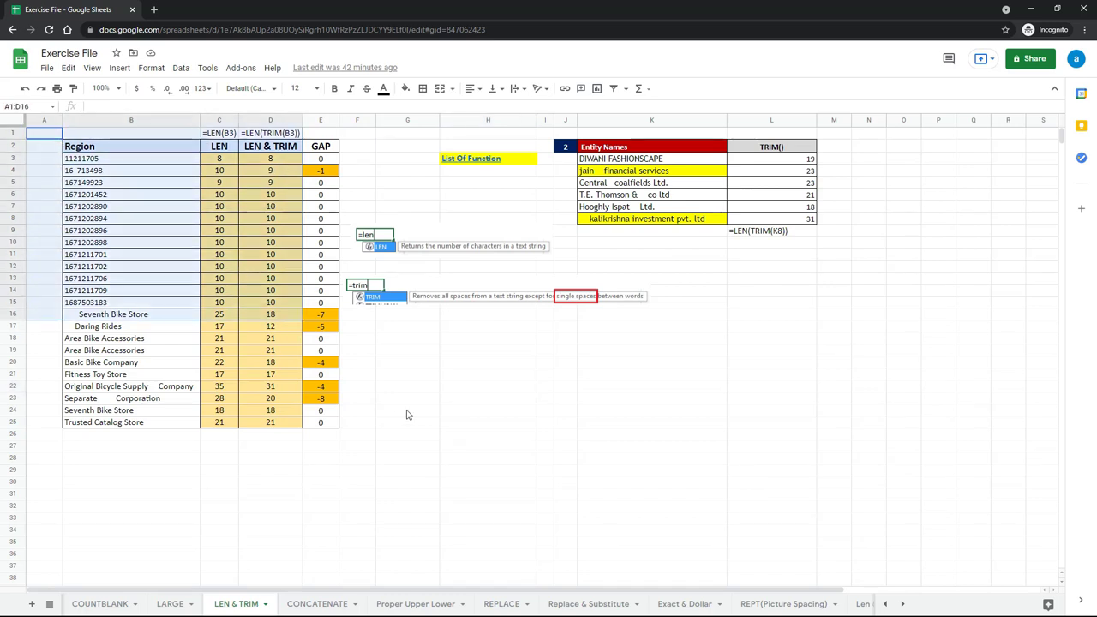
pyautogui.click(47, 68)
pyautogui.moveTo(96, 221)
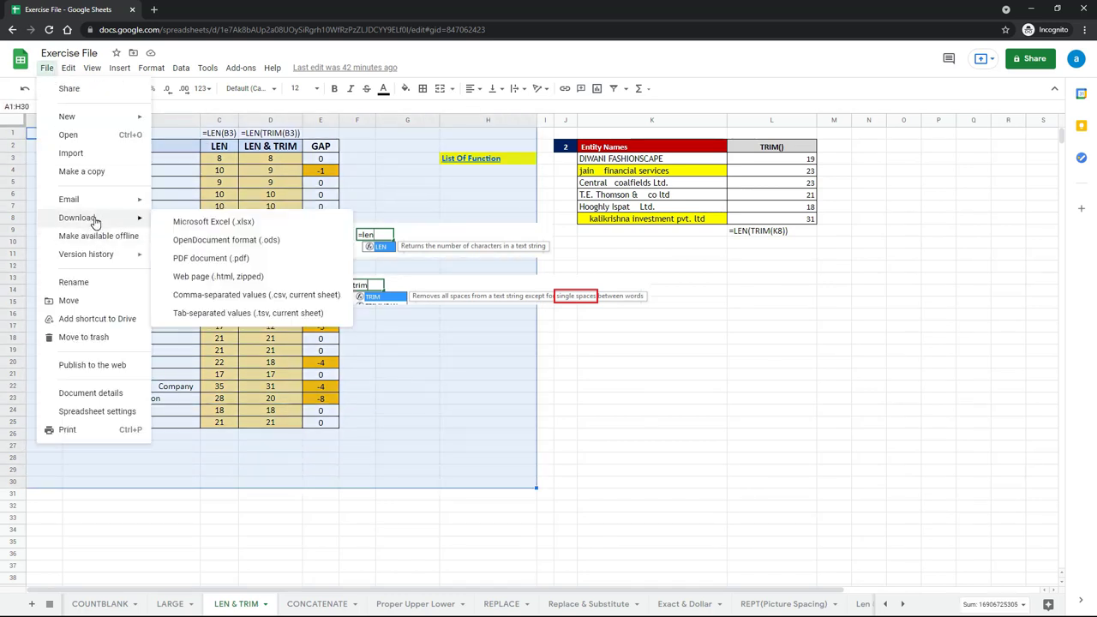
pyautogui.click(214, 258)
pyautogui.click(966, 115)
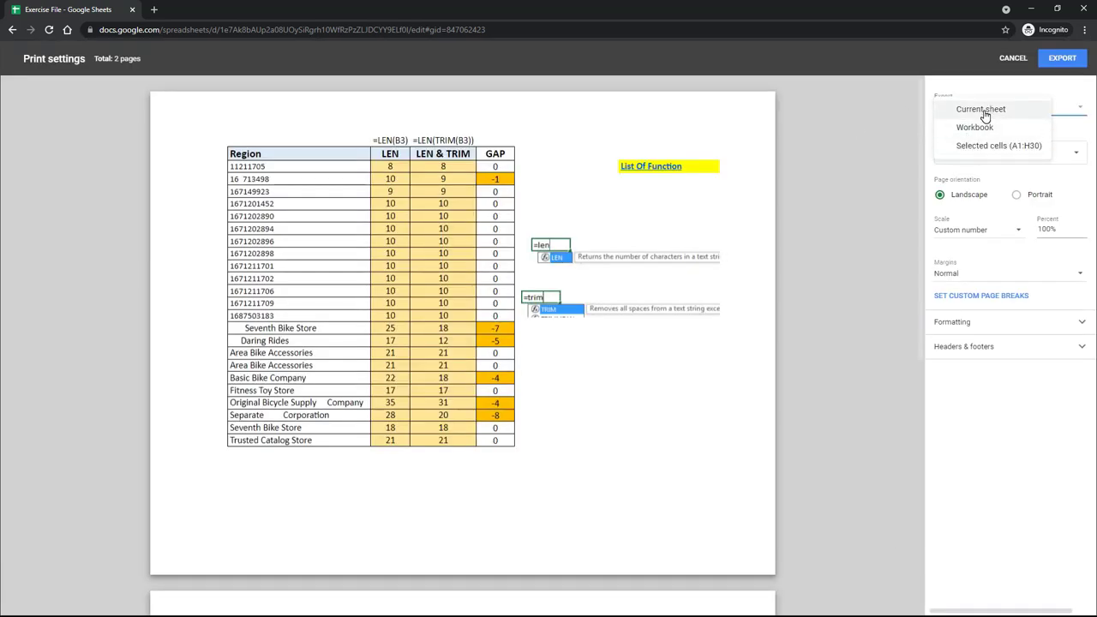
pyautogui.click(985, 116)
pyautogui.scroll(-2, 579, 455)
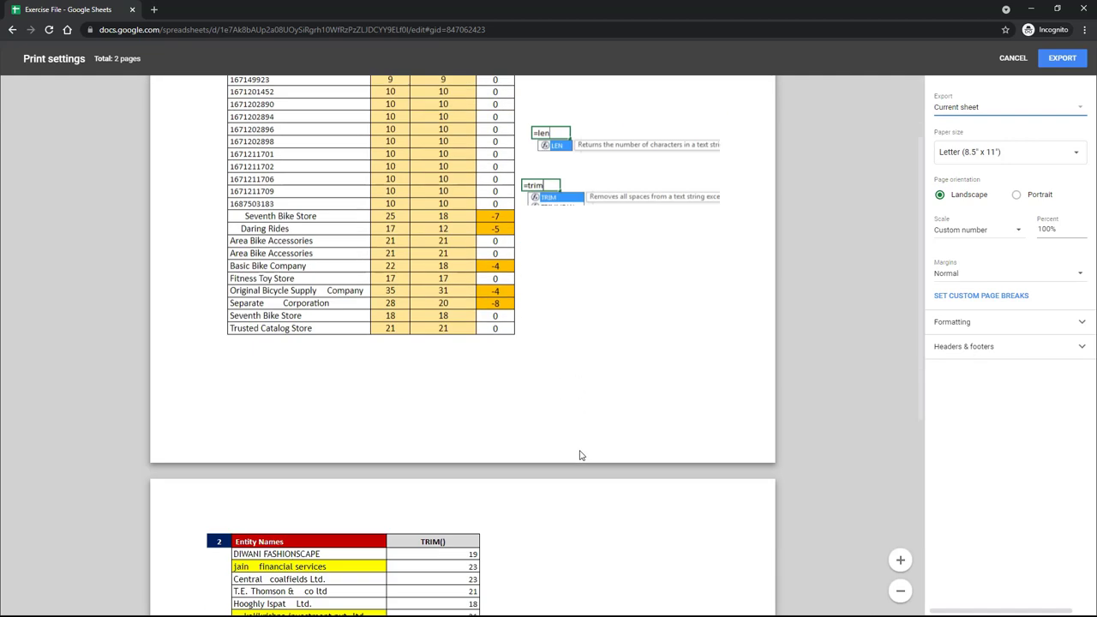
pyautogui.scroll(-4, 579, 455)
pyautogui.scroll(4, 580, 453)
pyautogui.press('Escape')
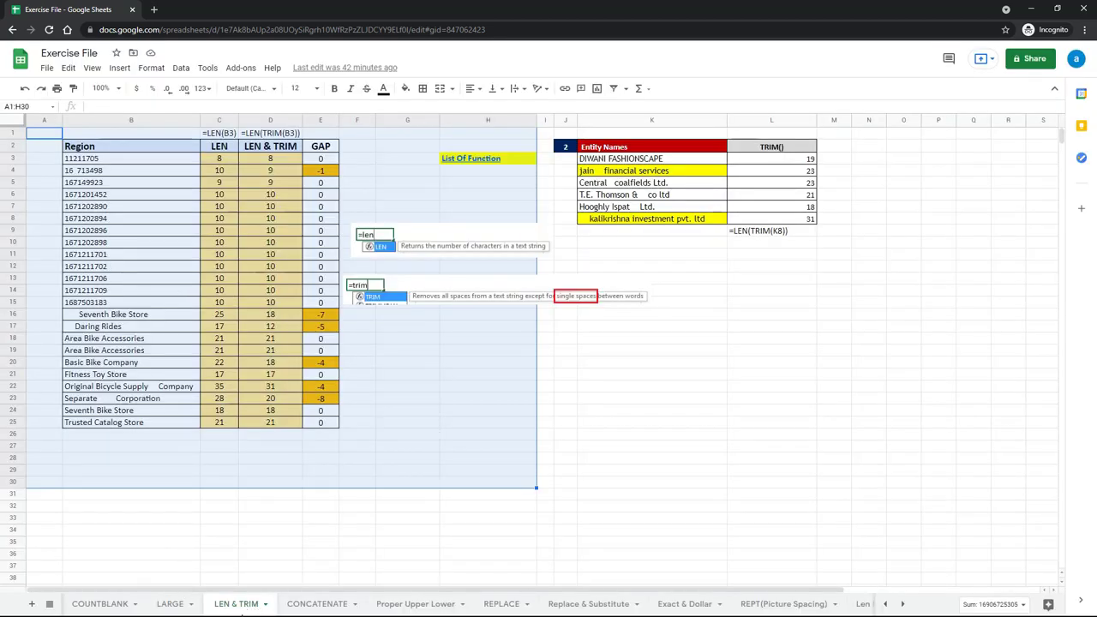
# - Reopen the PDF export settings with Export set to Workbook and review the preview
pyautogui.click(47, 68)
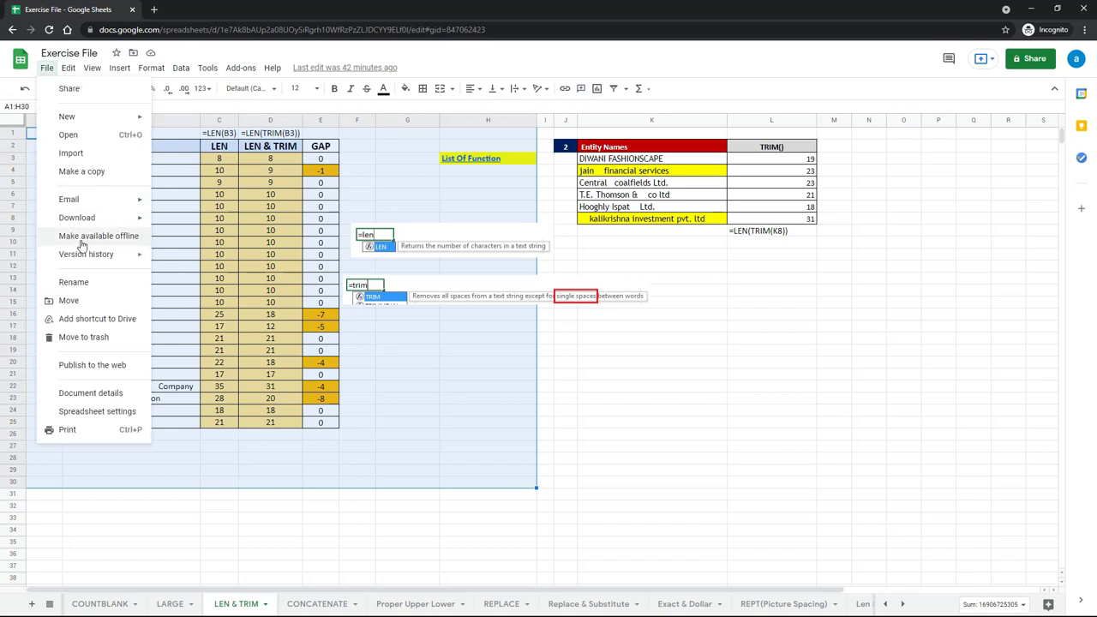
pyautogui.moveTo(113, 219)
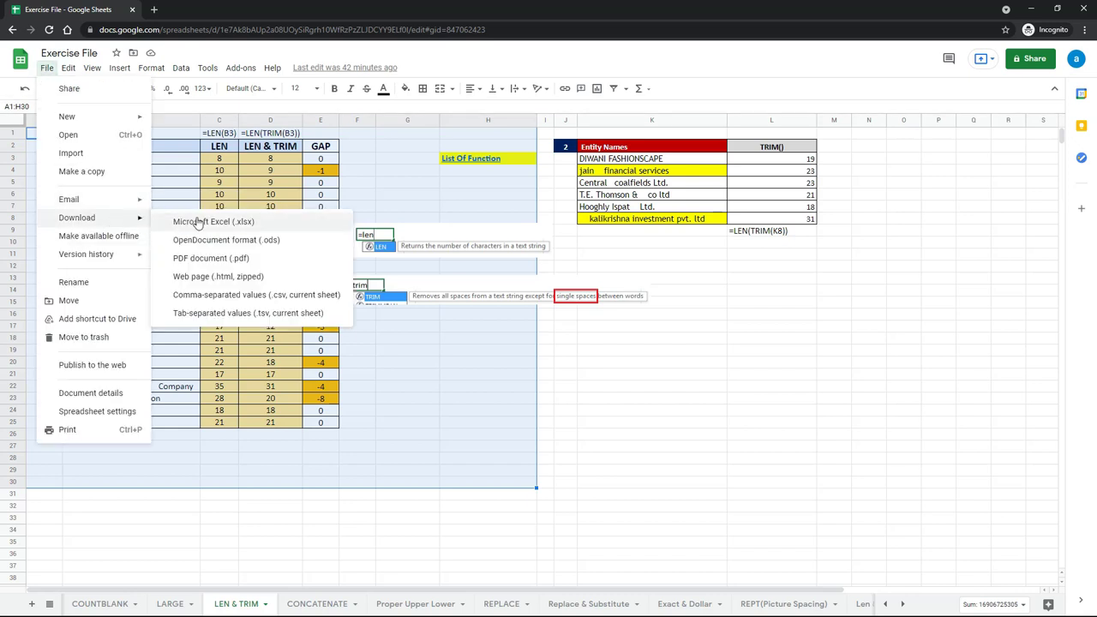
pyautogui.click(246, 262)
pyautogui.click(969, 107)
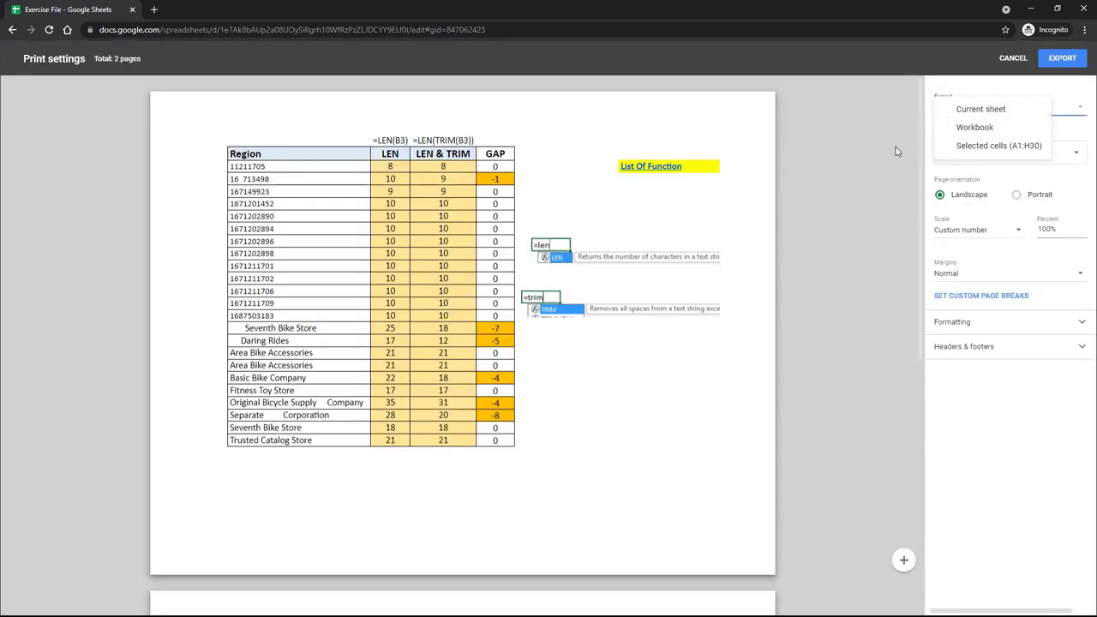
pyautogui.click(1024, 127)
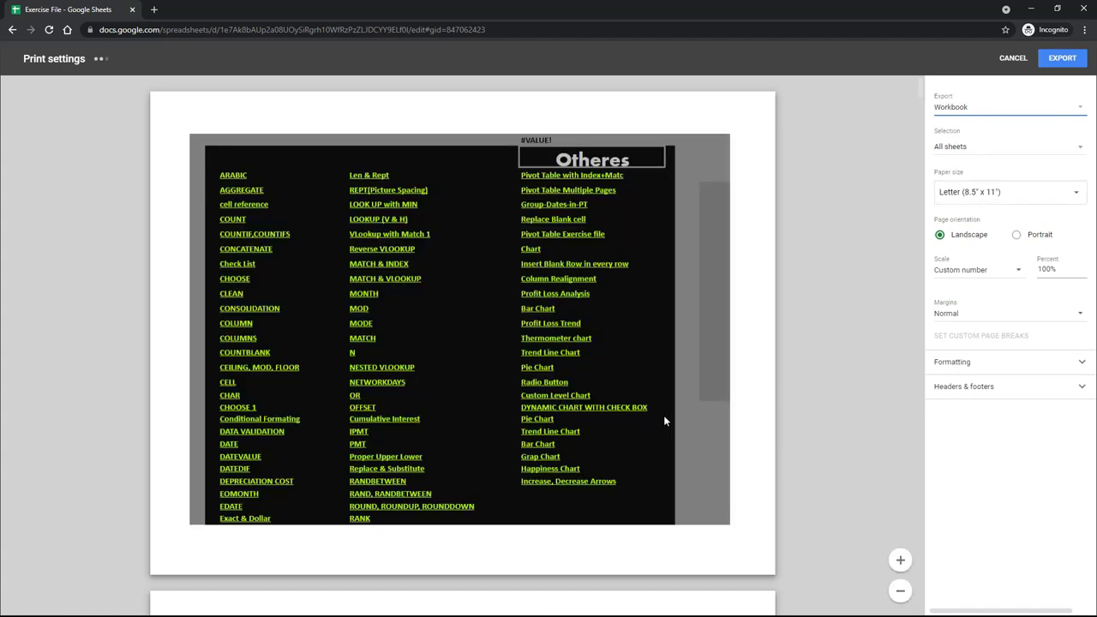
pyautogui.scroll(-4, 663, 420)
pyautogui.scroll(-6, 663, 421)
pyautogui.scroll(-5, 663, 420)
pyautogui.scroll(-5, 666, 400)
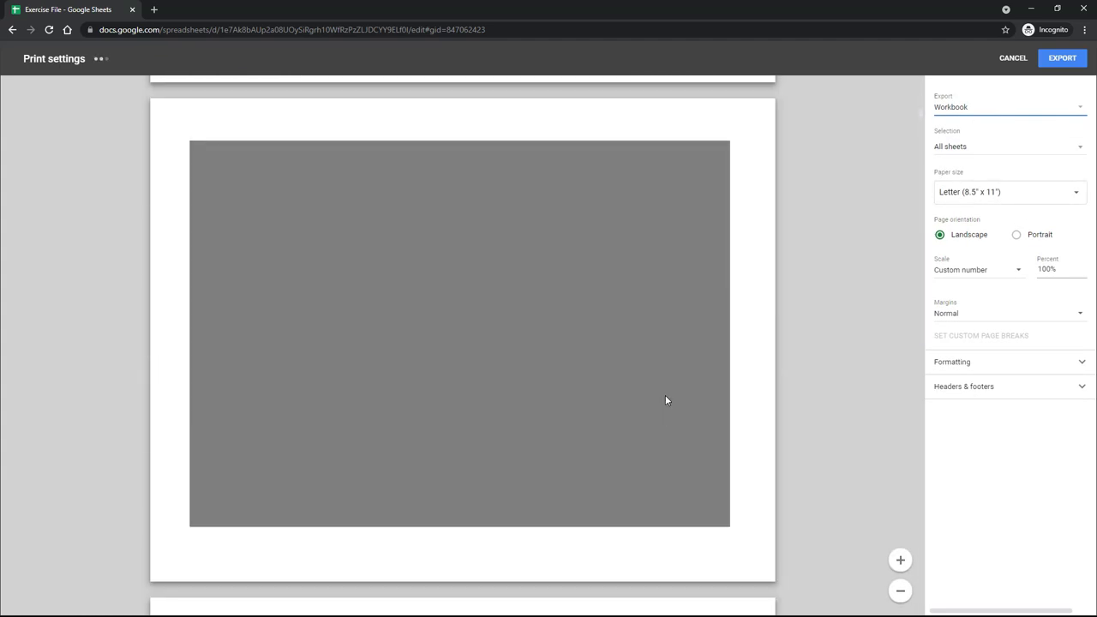
pyautogui.scroll(2, 666, 400)
pyautogui.scroll(3, 666, 400)
pyautogui.scroll(3, 666, 400)
pyautogui.scroll(2, 666, 400)
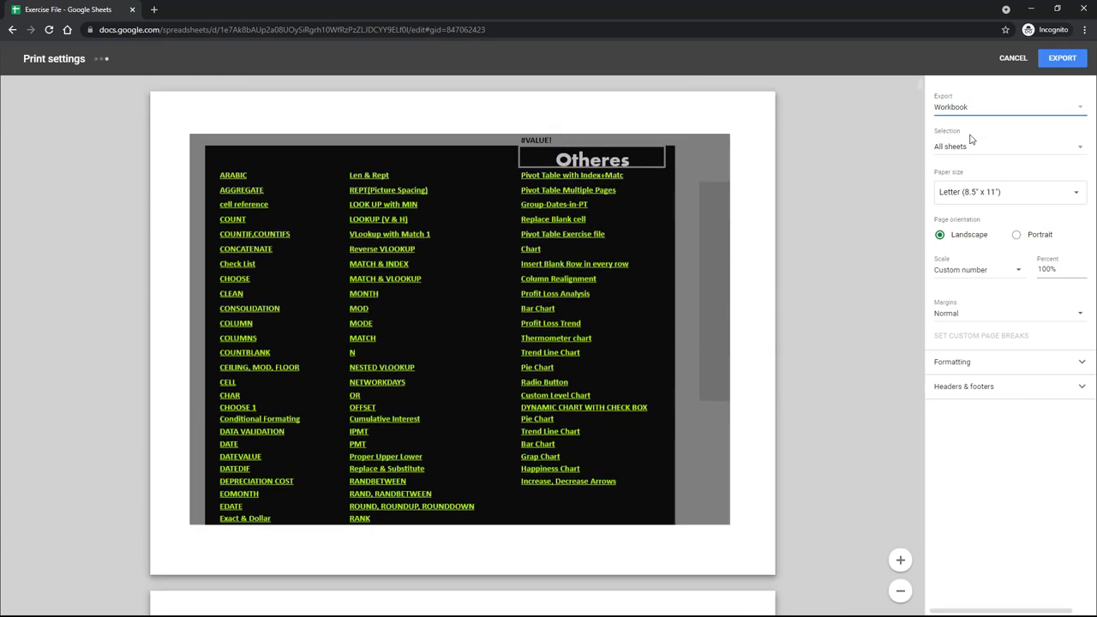
pyautogui.click(979, 149)
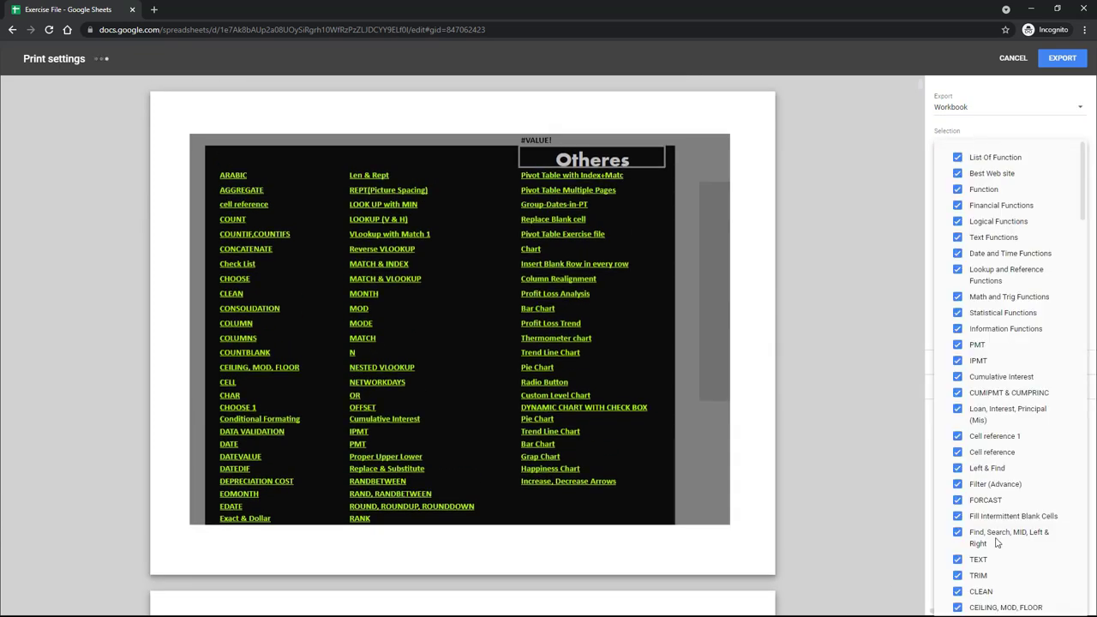
pyautogui.scroll(-5, 1001, 334)
pyautogui.scroll(-3, 1000, 335)
pyautogui.scroll(-4, 1001, 334)
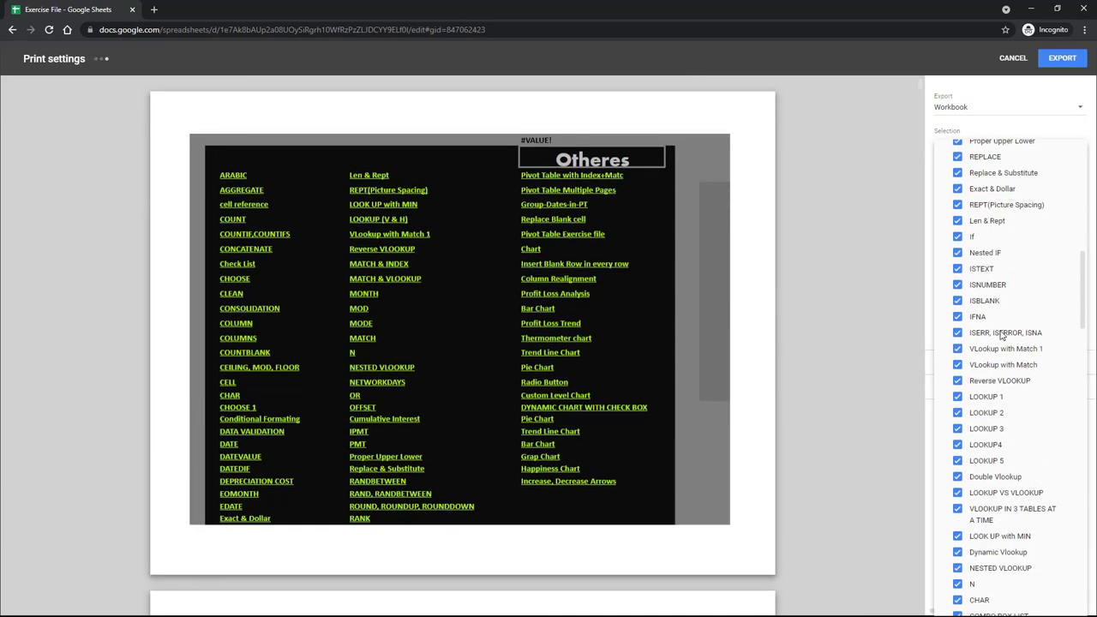
pyautogui.scroll(-3, 1000, 334)
pyautogui.scroll(-3, 1000, 334)
pyautogui.scroll(-3, 1001, 334)
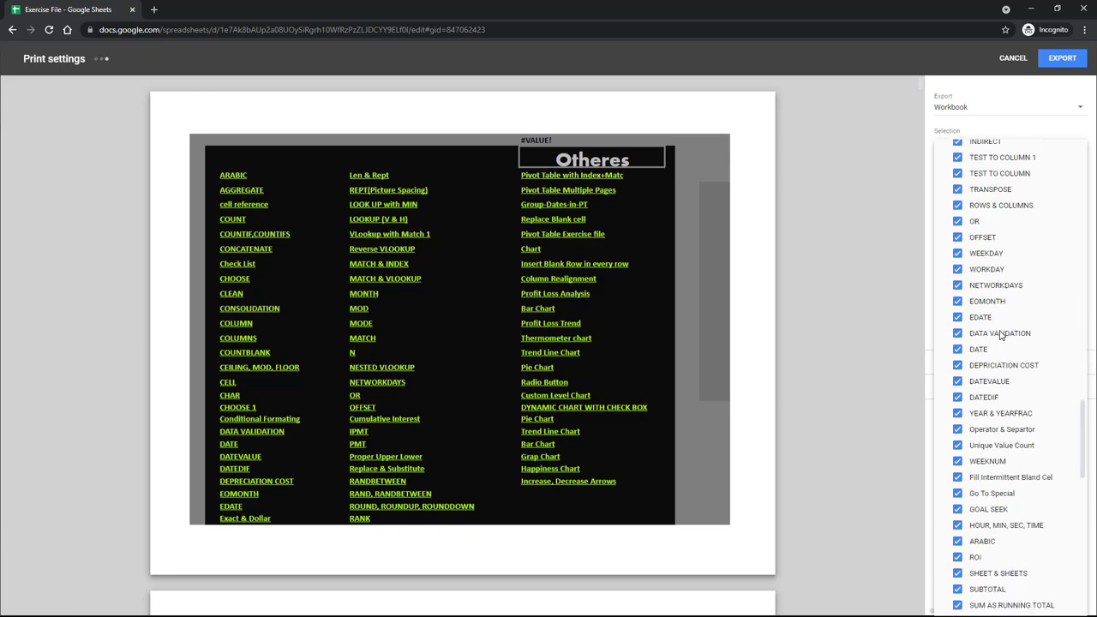
pyautogui.scroll(-3, 1001, 334)
pyautogui.scroll(-3, 1001, 335)
pyautogui.scroll(-3, 1001, 334)
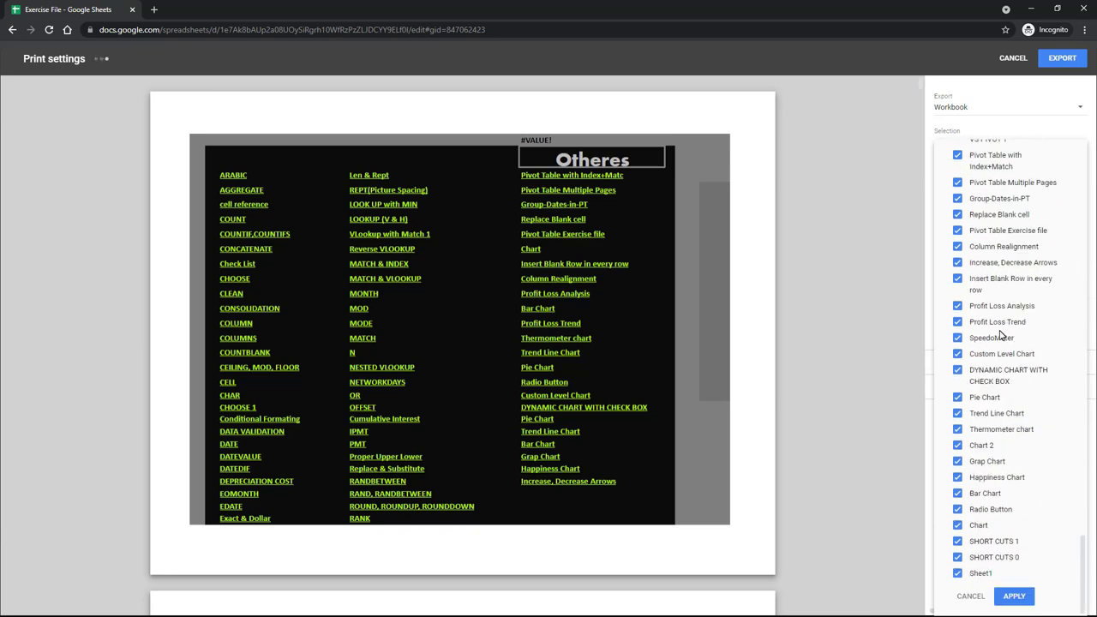
pyautogui.scroll(3, 1000, 334)
pyautogui.scroll(3, 1001, 334)
pyautogui.scroll(3, 1000, 334)
pyautogui.scroll(3, 1001, 334)
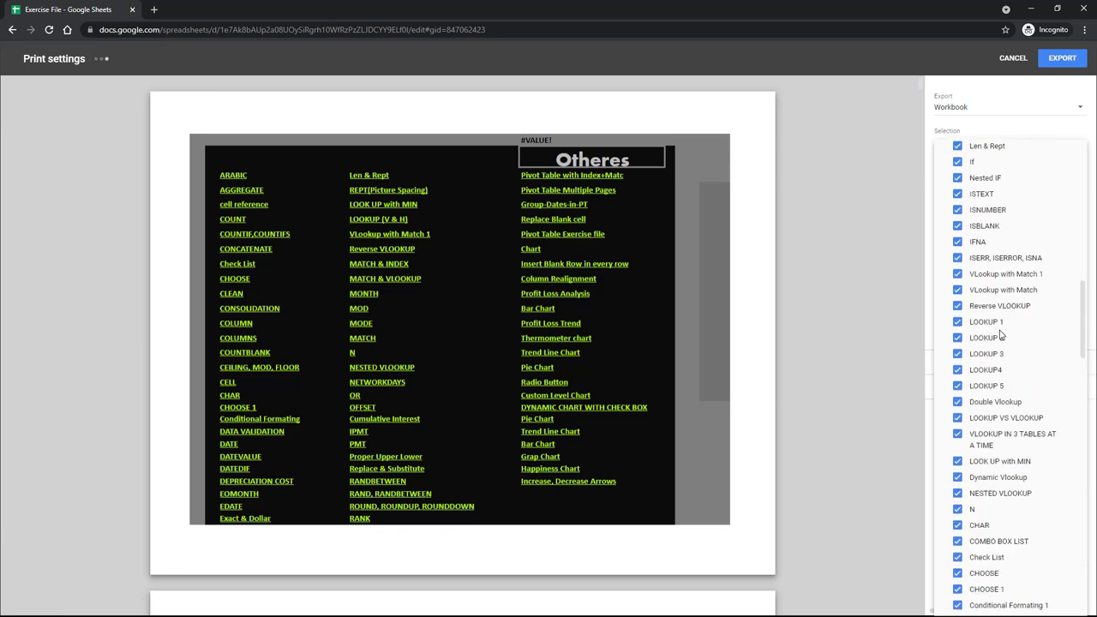
pyautogui.scroll(3, 1001, 334)
pyautogui.scroll(3, 1000, 335)
pyautogui.scroll(3, 1000, 335)
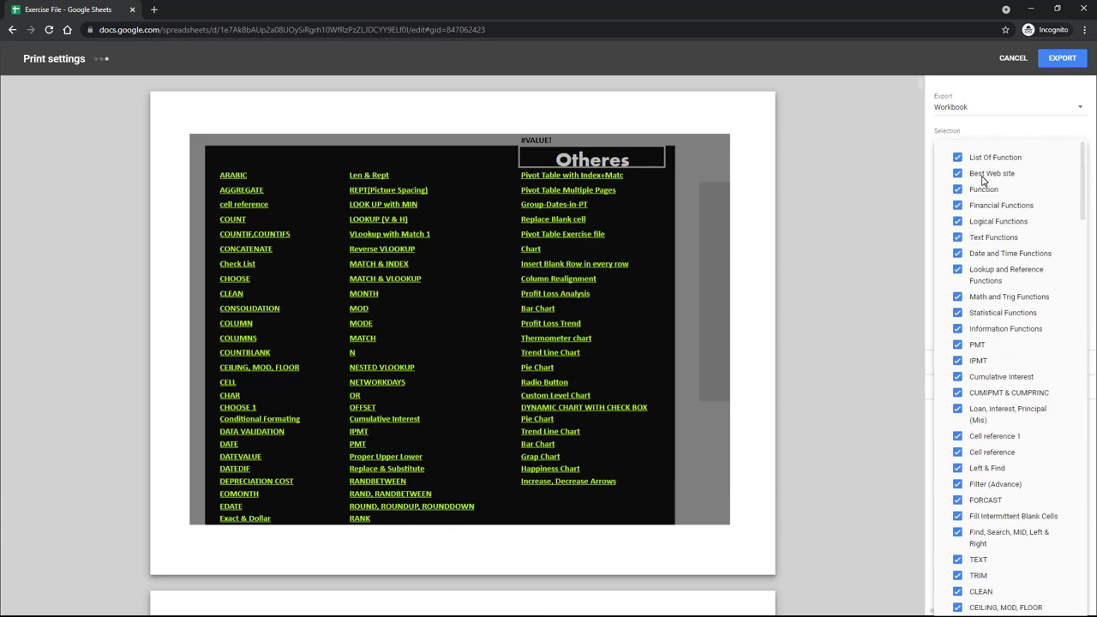
pyautogui.scroll(-3, 986, 180)
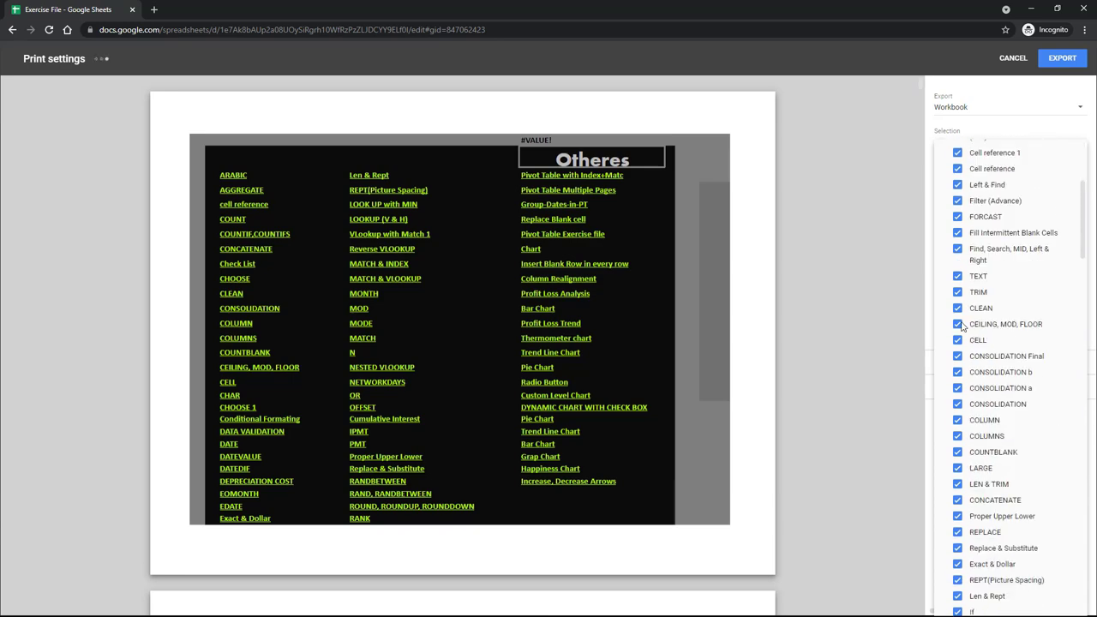
pyautogui.scroll(-3, 1003, 282)
pyautogui.scroll(-3, 1003, 292)
pyautogui.scroll(-3, 965, 330)
pyautogui.scroll(-3, 964, 330)
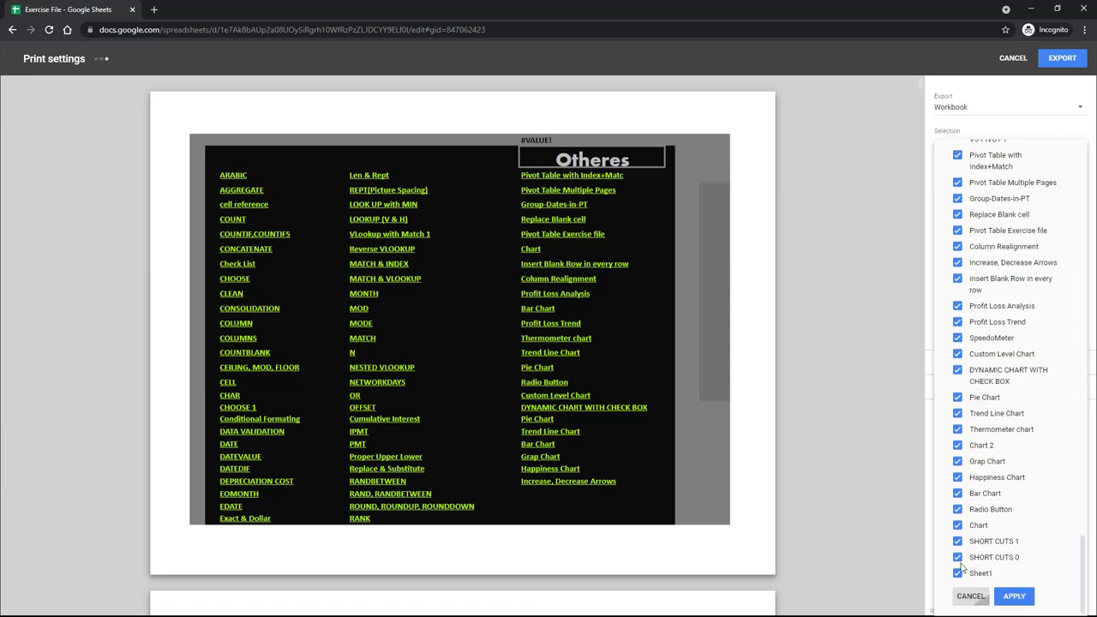
pyautogui.click(971, 595)
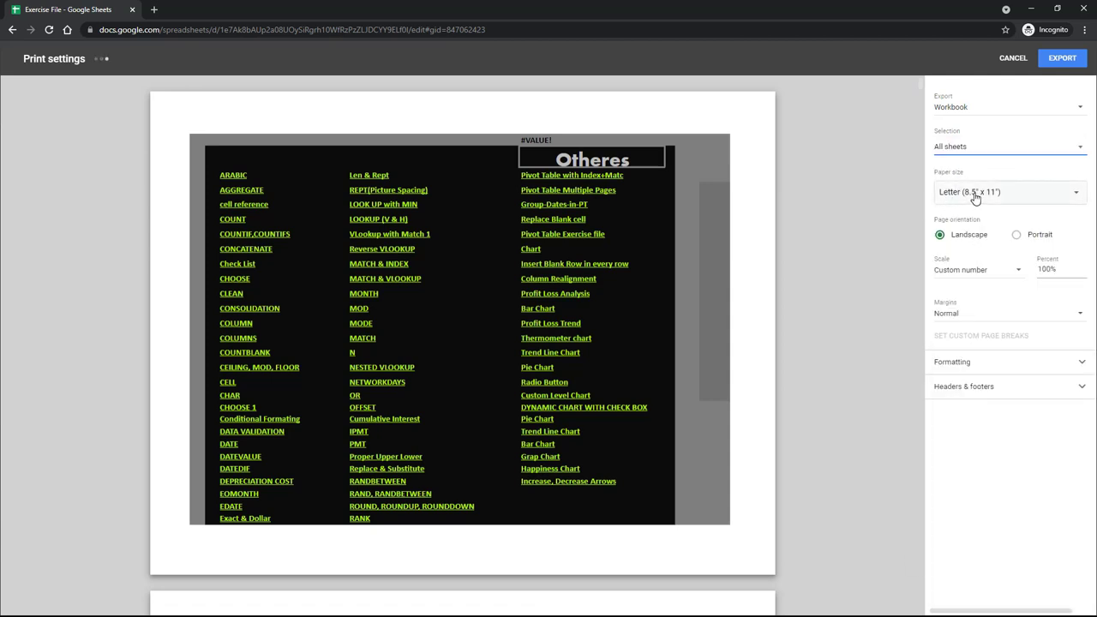
# - Export only Selected cells (A1:H30), toggle orientation, and set scale to Normal (100%)
pyautogui.click(988, 111)
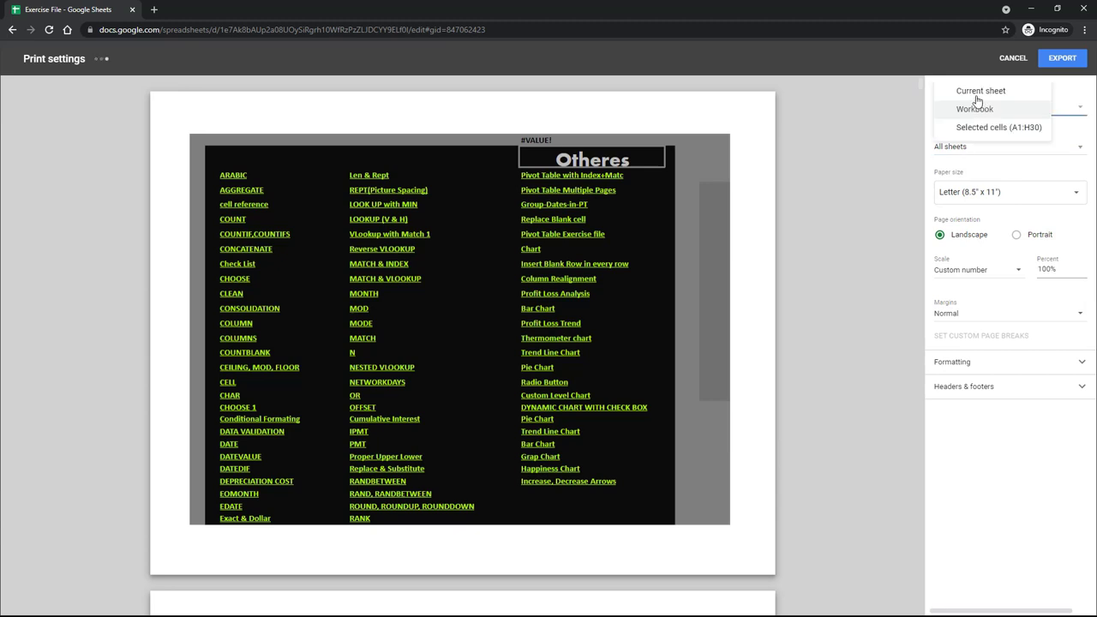
pyautogui.click(975, 128)
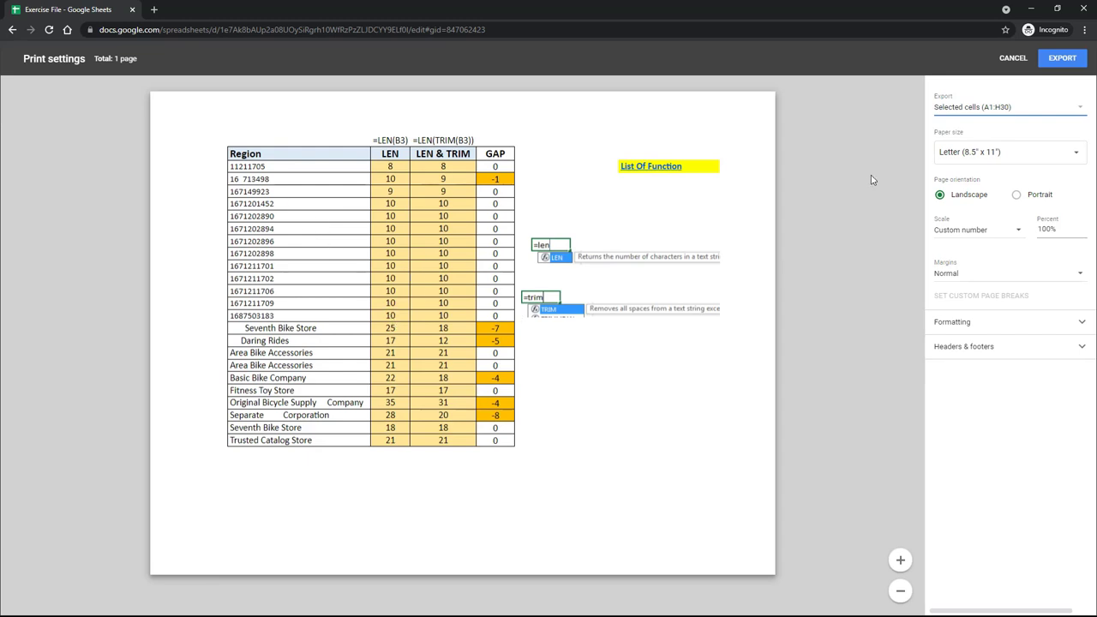
pyautogui.click(1017, 196)
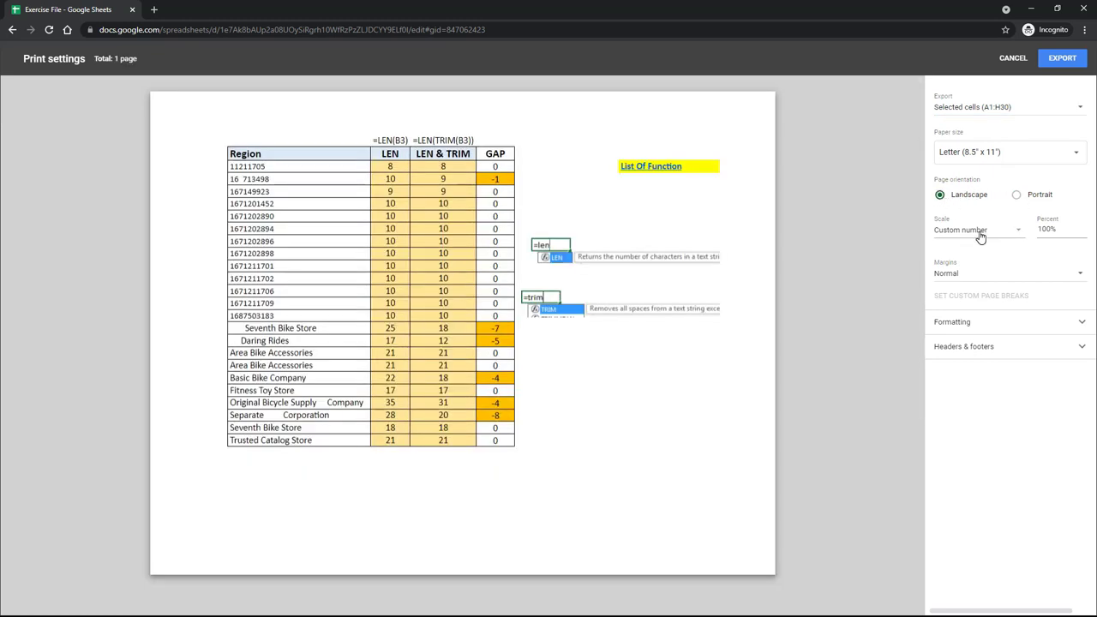
pyautogui.click(982, 235)
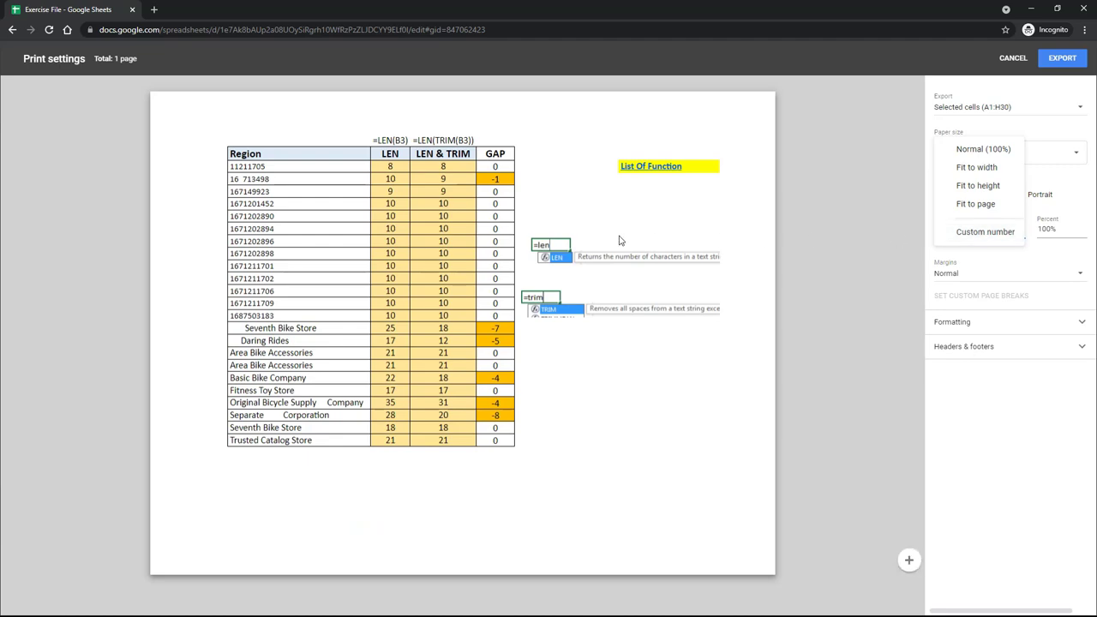
pyautogui.click(986, 151)
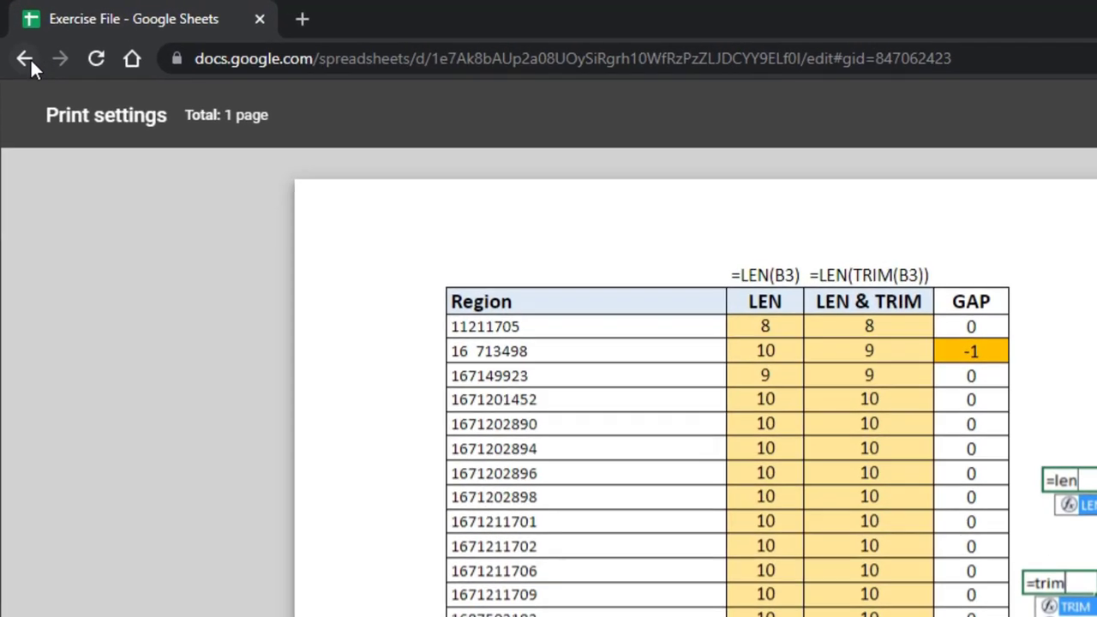
# - Step back through previously viewed sheets to return to the Function sheet
pyautogui.click(30, 59)
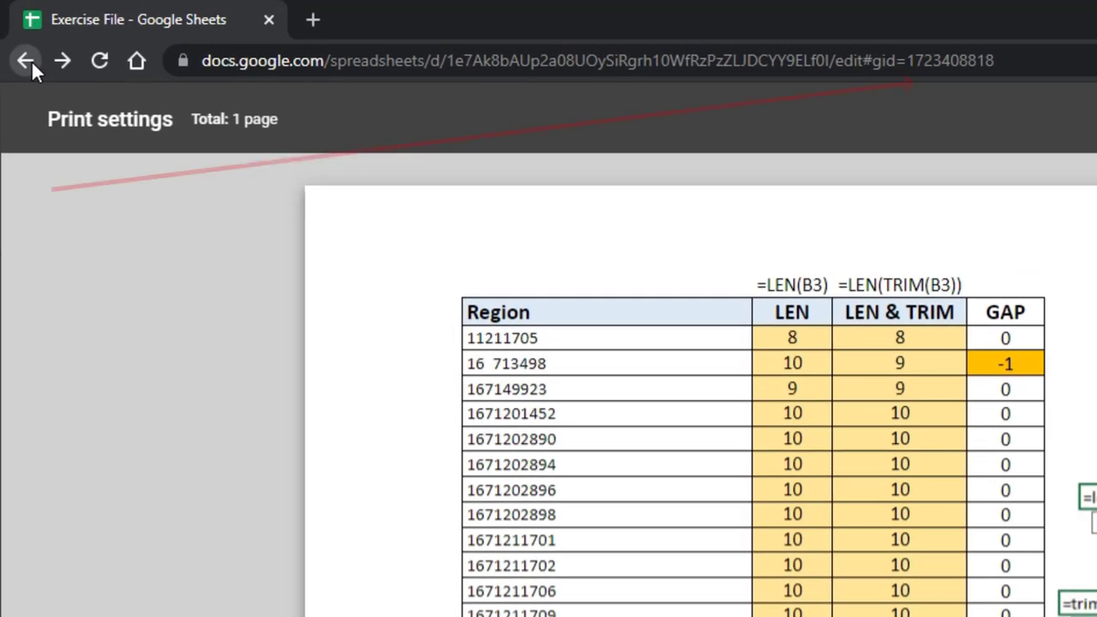
pyautogui.click(29, 58)
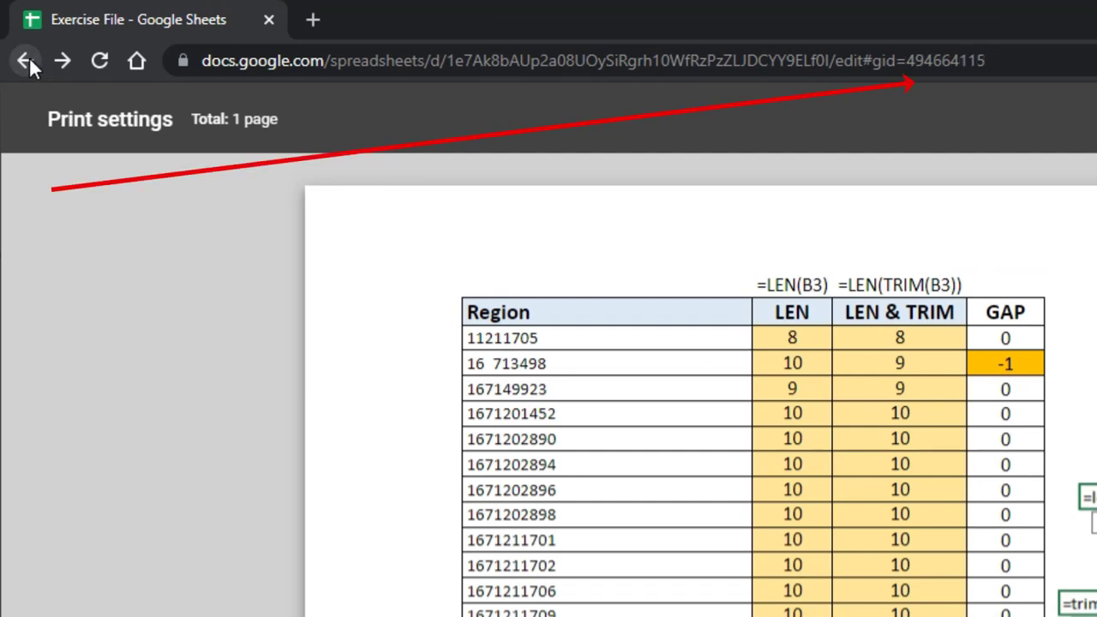
pyautogui.click(29, 58)
pyautogui.click(30, 59)
pyautogui.click(29, 58)
pyautogui.click(29, 58)
pyautogui.click(29, 57)
pyautogui.click(29, 57)
pyautogui.click(29, 58)
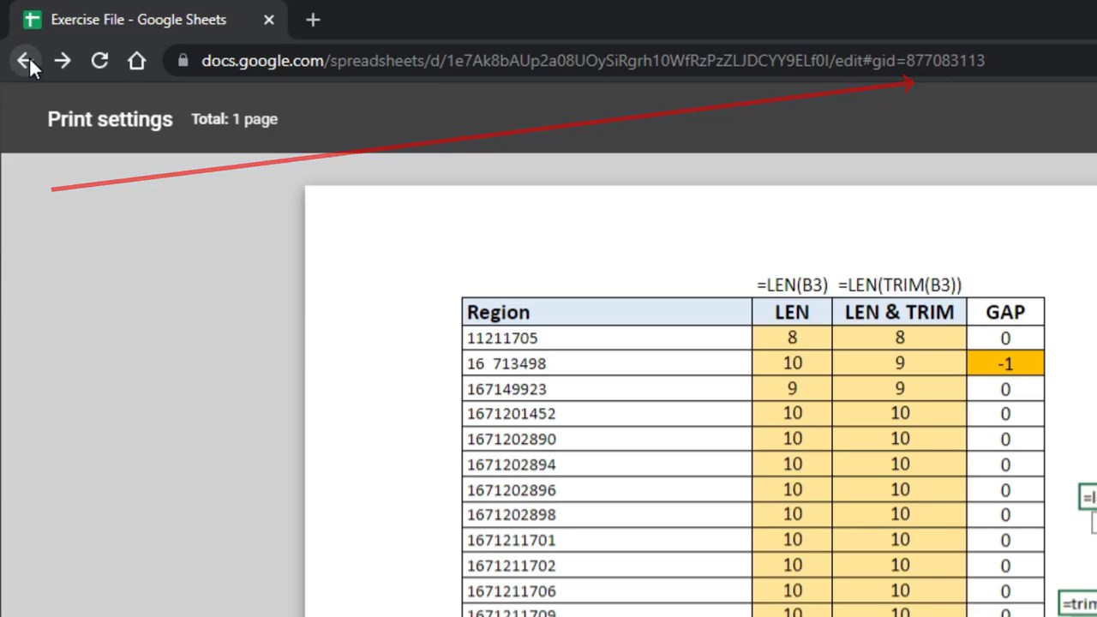
pyautogui.click(29, 58)
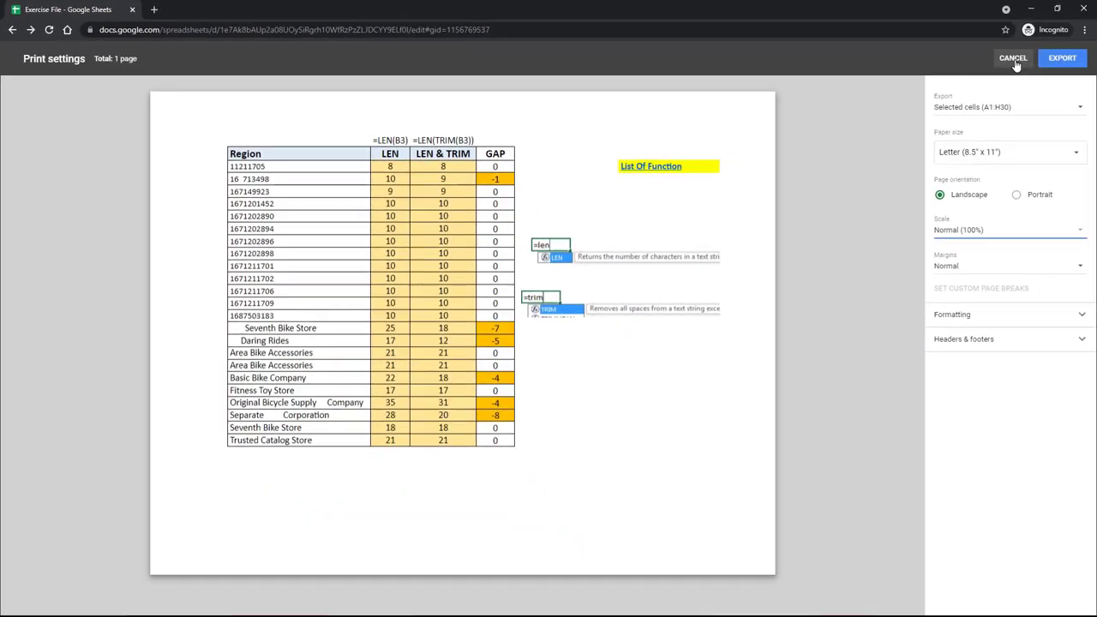
pyautogui.click(1006, 54)
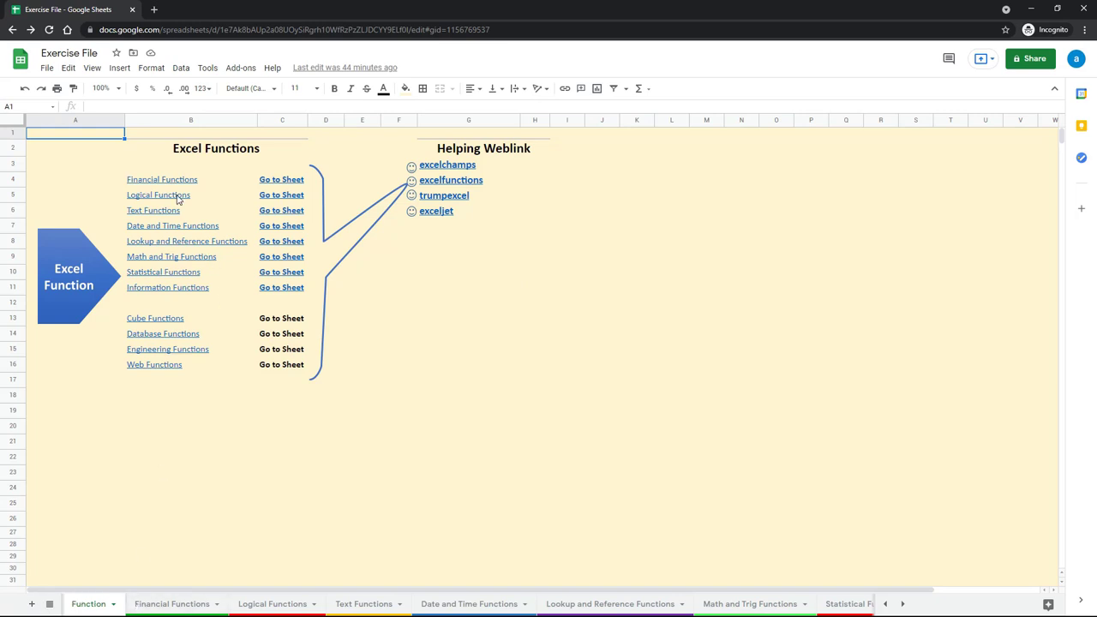
# - Scroll the sheet tabs right to the lookup sheets and open LOOK UP with MIN
pyautogui.scroll(-4, 587, 458)
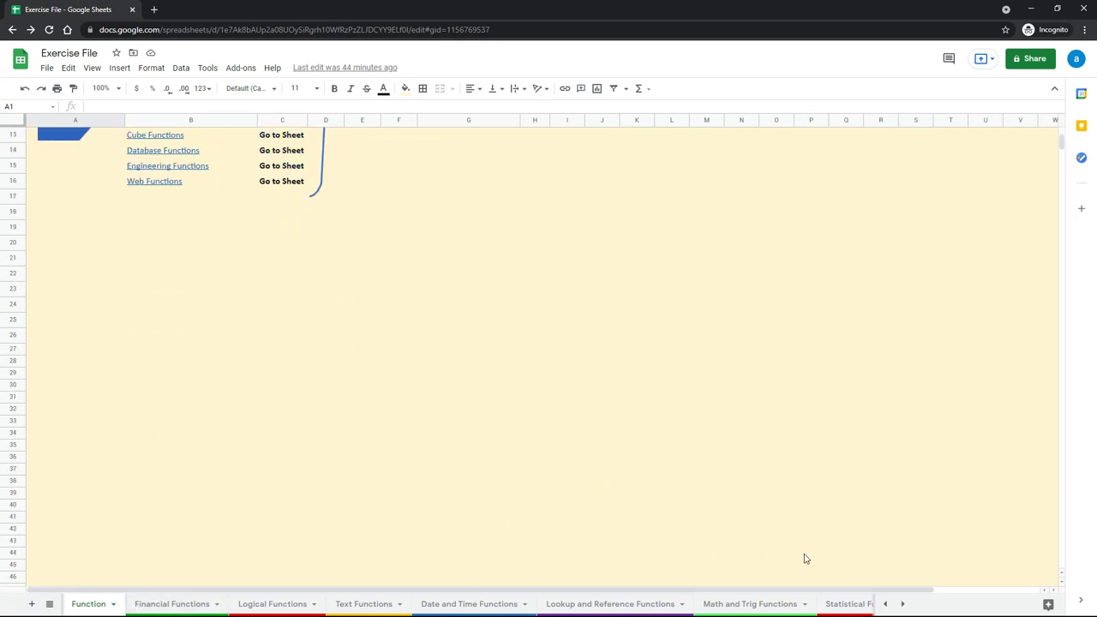
pyautogui.click(902, 604)
pyautogui.click(902, 605)
pyautogui.click(903, 604)
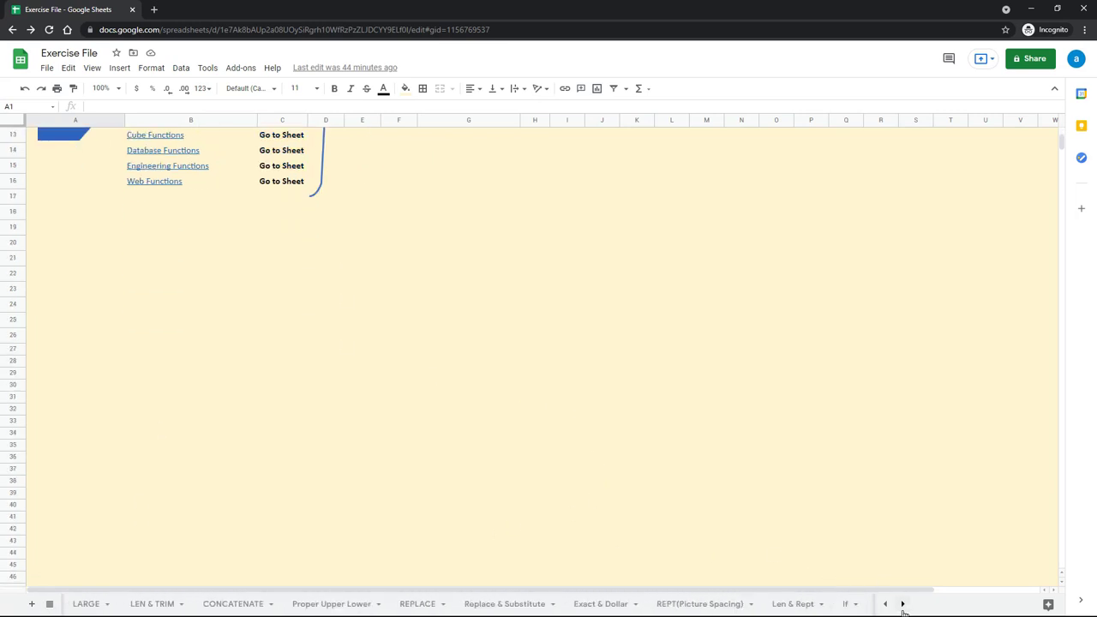
pyautogui.click(902, 605)
pyautogui.click(903, 605)
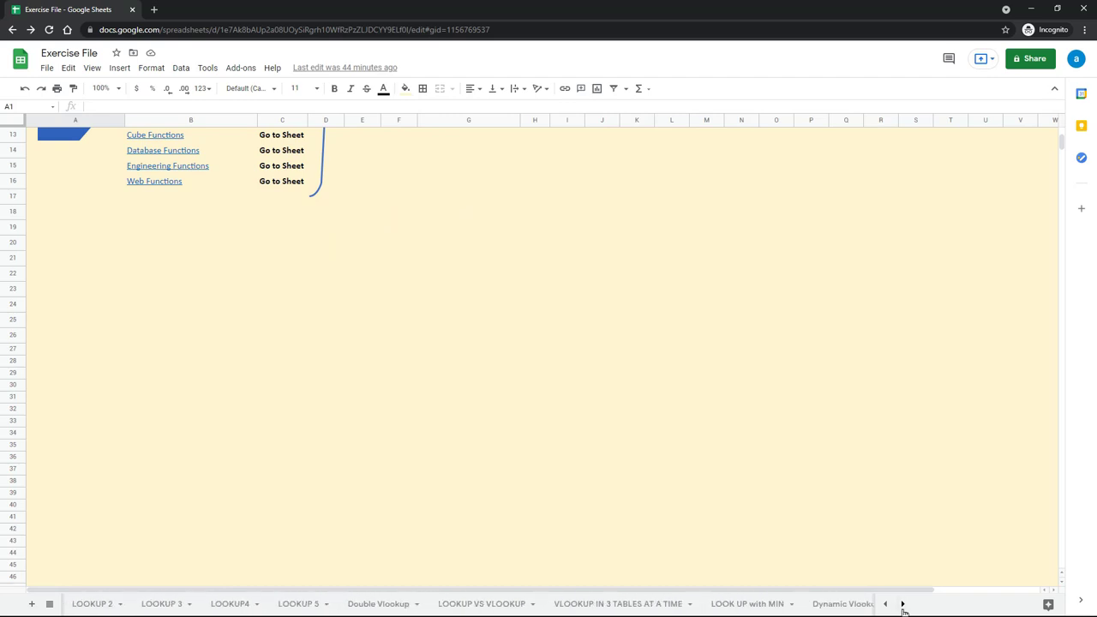
pyautogui.click(761, 608)
# - Open the Dynamic Vlookup sheet, preview its PDF export, and check the Export dropdown
pyautogui.click(838, 607)
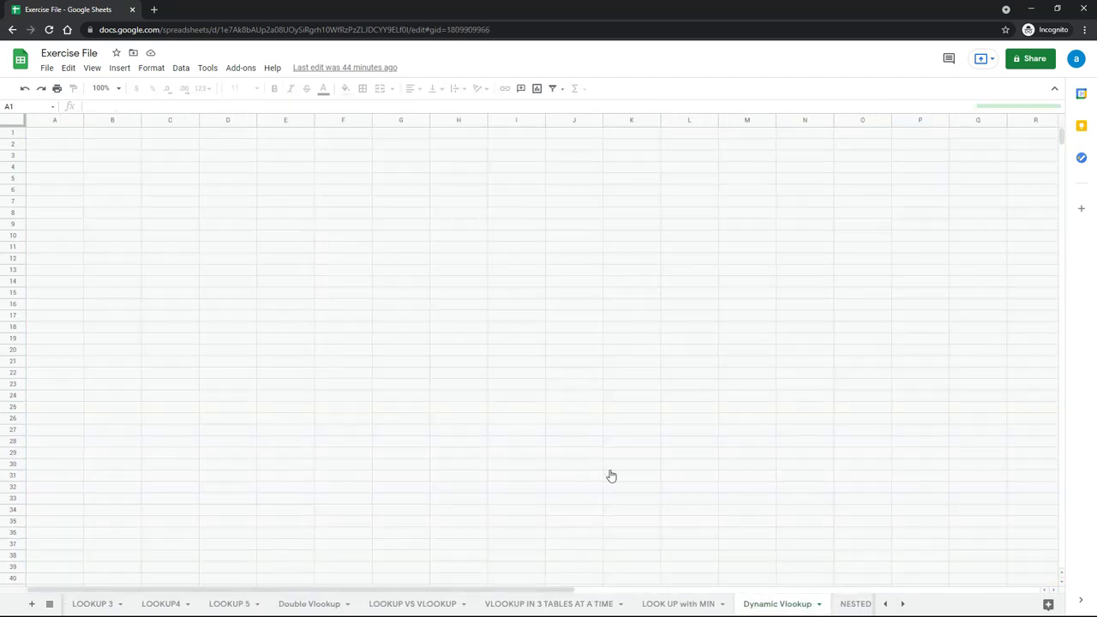
pyautogui.click(47, 67)
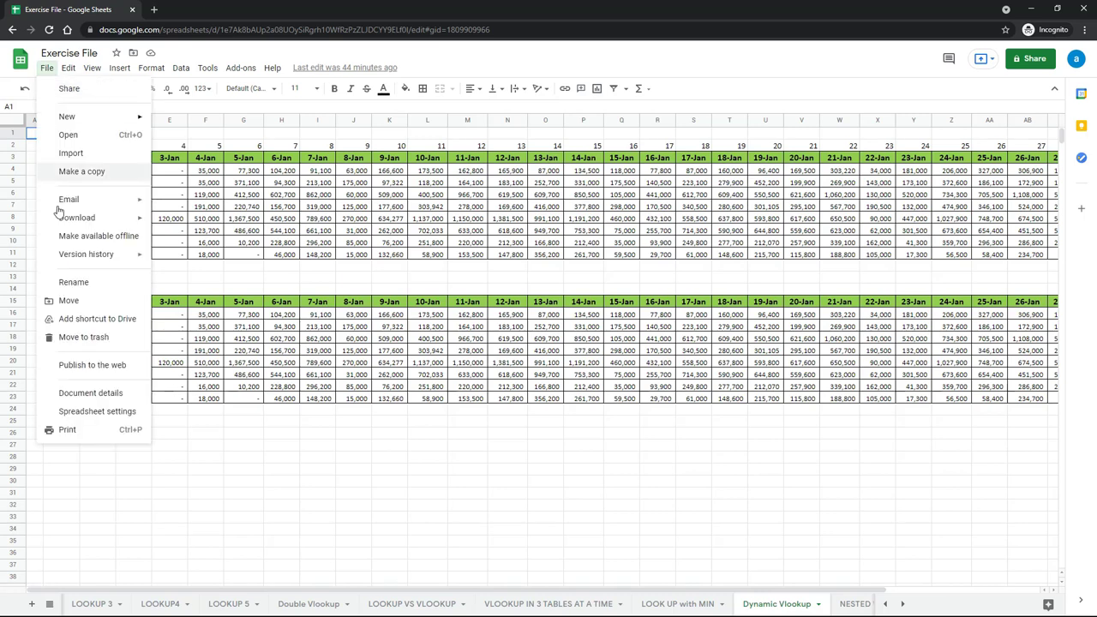
pyautogui.moveTo(86, 218)
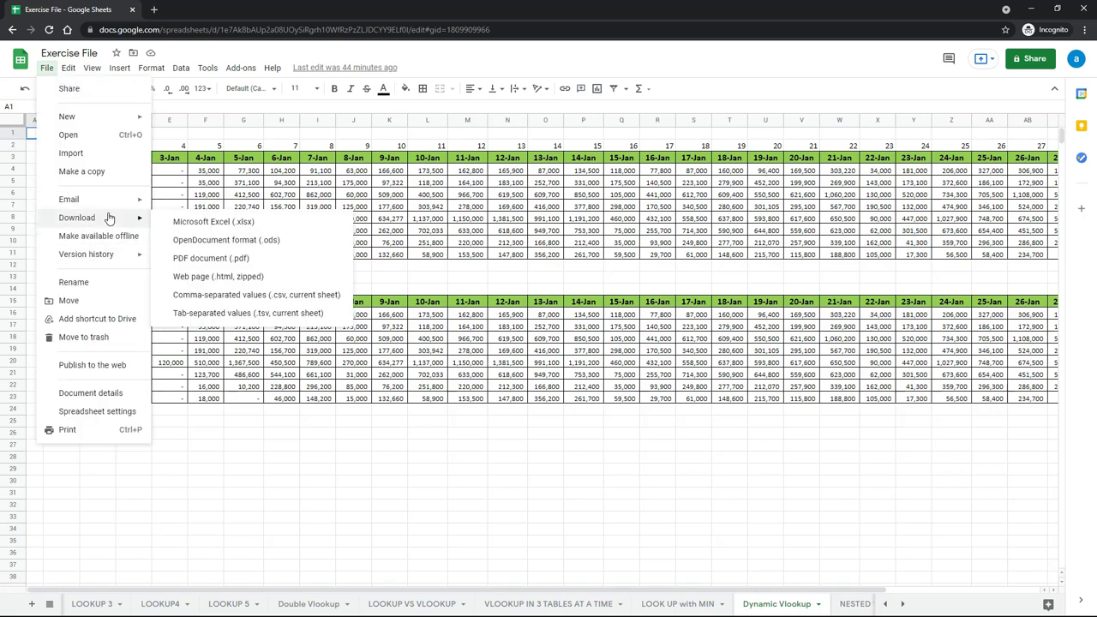
pyautogui.click(233, 262)
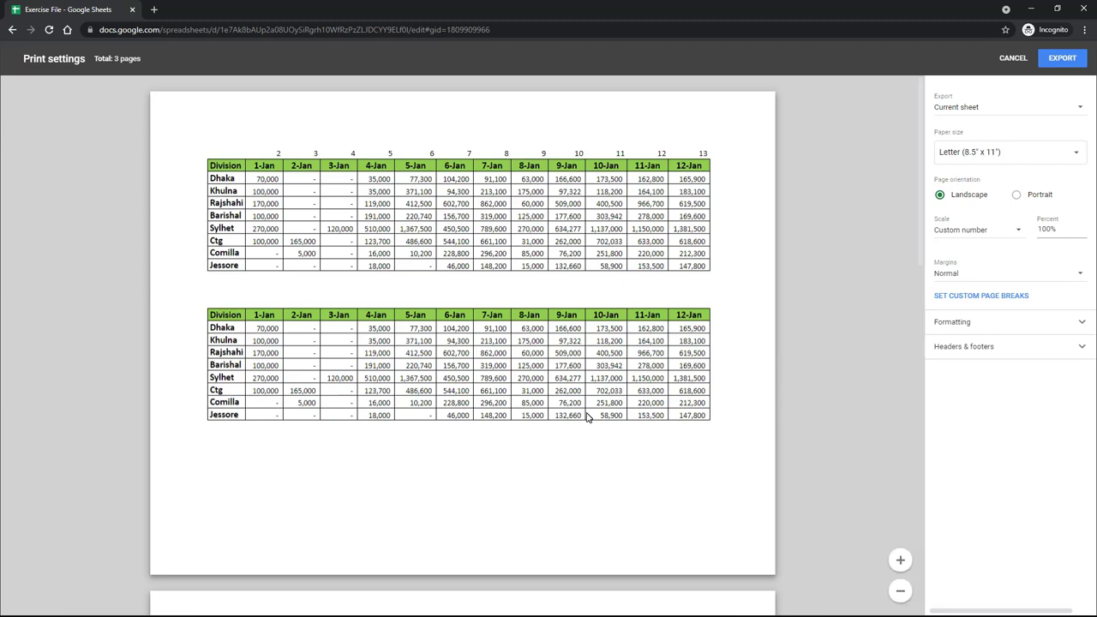
pyautogui.scroll(-4, 587, 417)
pyautogui.scroll(-4, 588, 417)
pyautogui.scroll(-4, 587, 418)
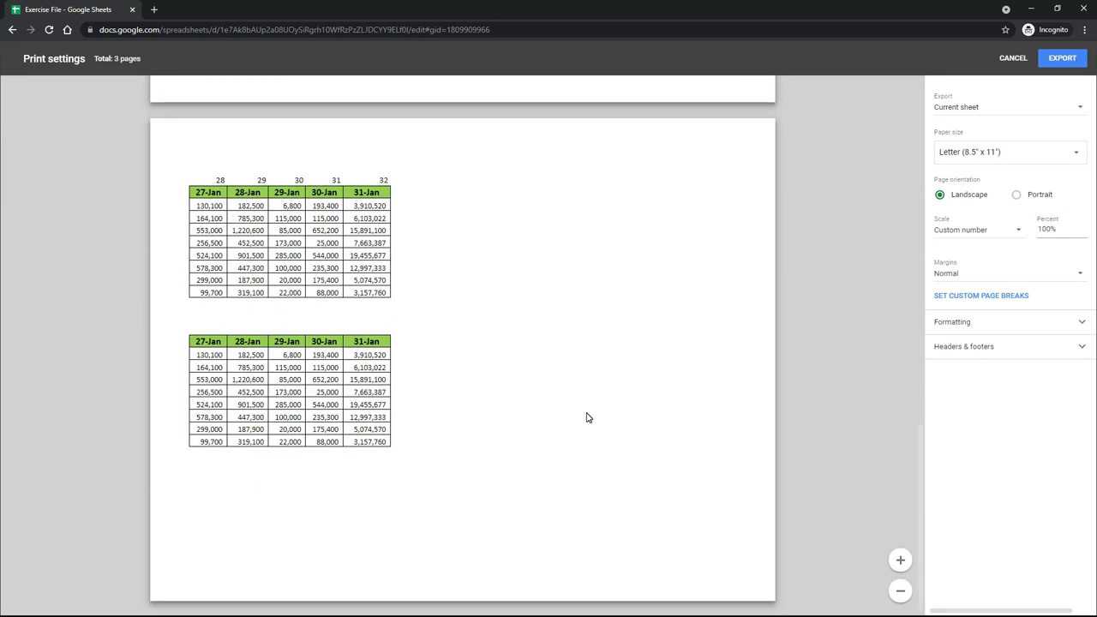
pyautogui.scroll(5, 361, 200)
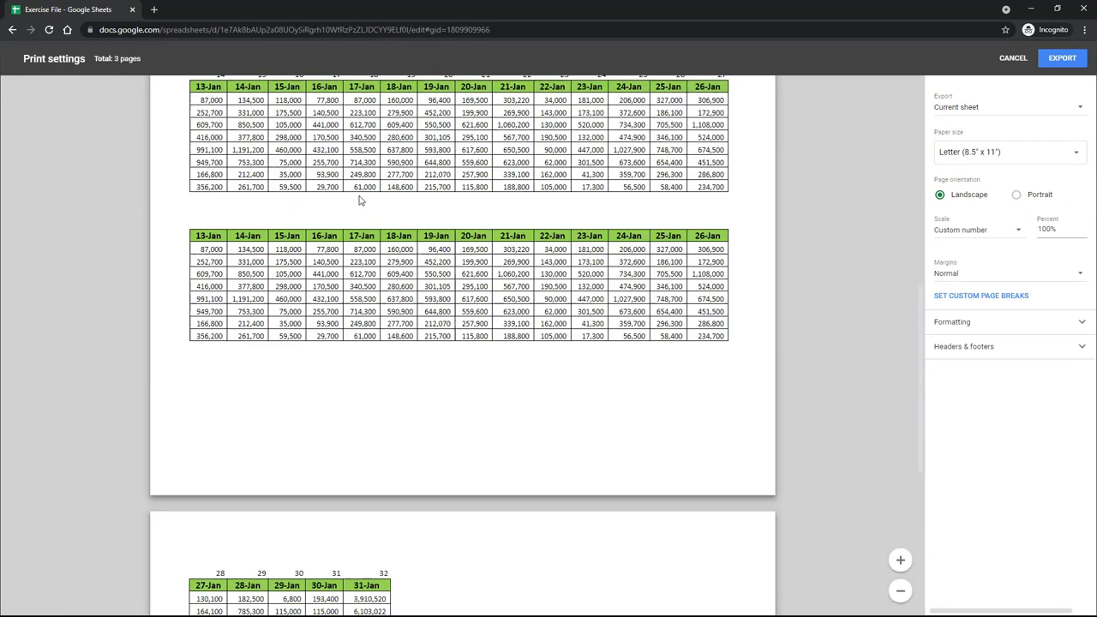
pyautogui.scroll(6, 362, 201)
pyautogui.scroll(1, 525, 233)
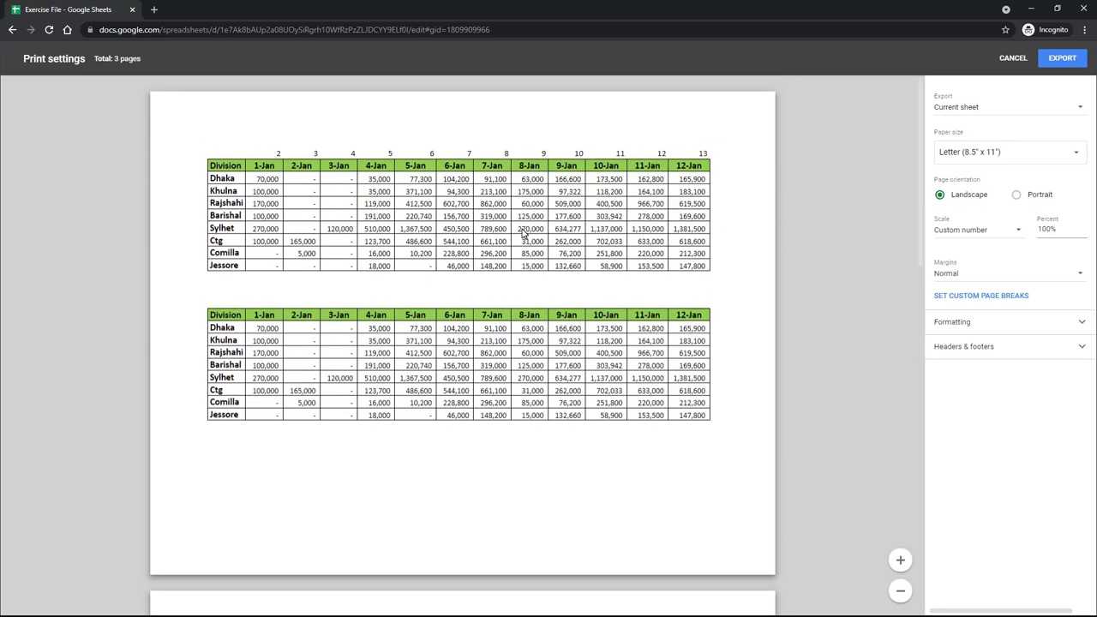
pyautogui.click(964, 109)
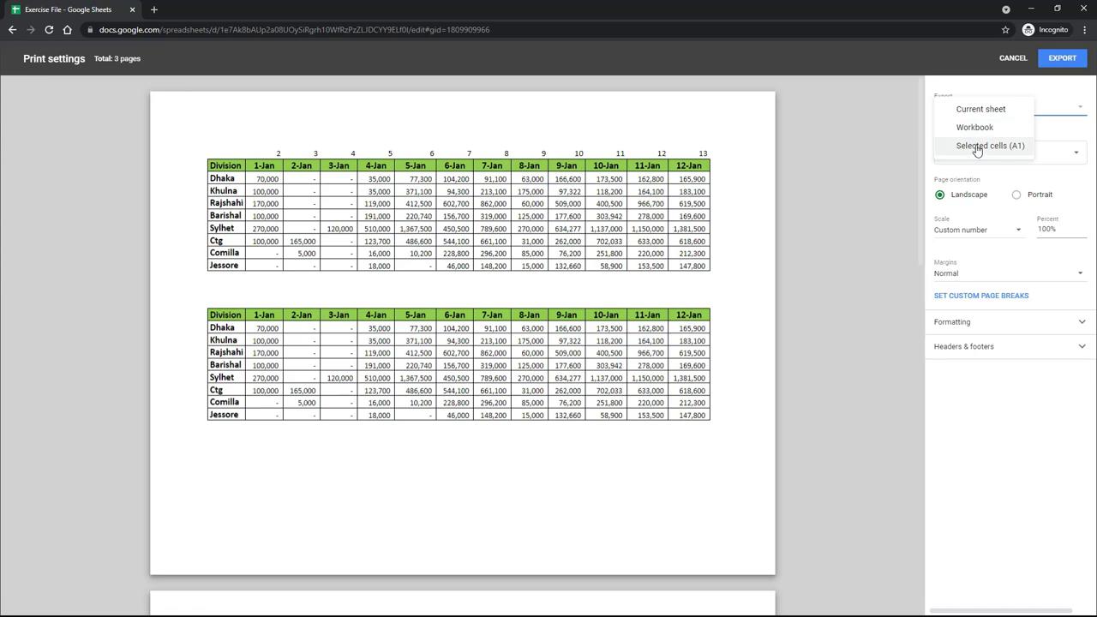
# - Try Normal, Fit to width and Fit to height scaling, then settle on Fit to page with Normal margins
pyautogui.click(1008, 402)
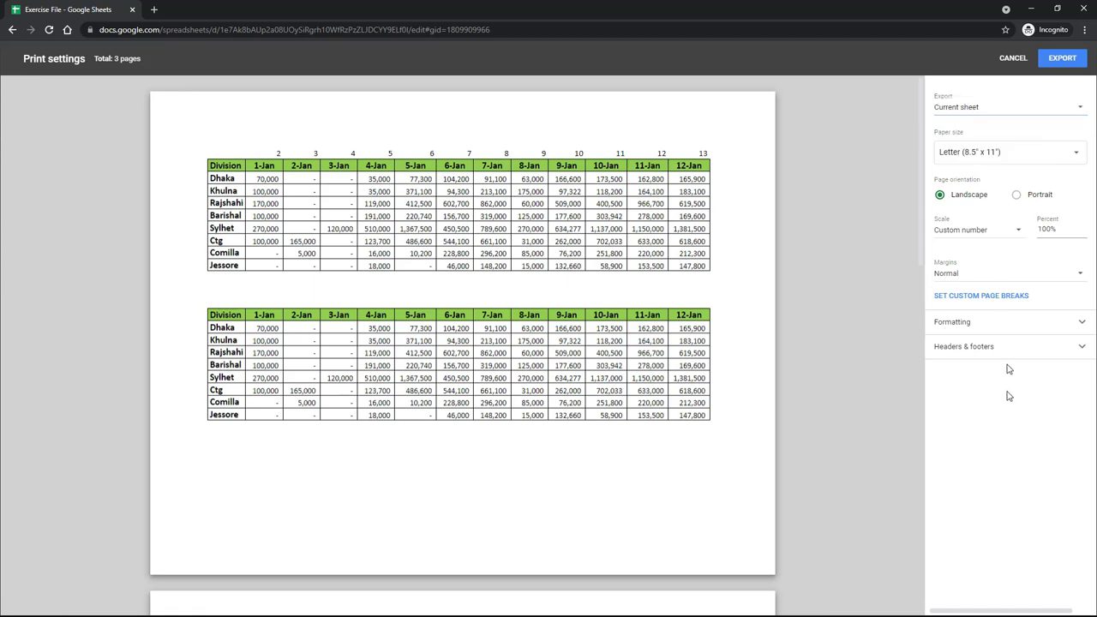
pyautogui.click(986, 231)
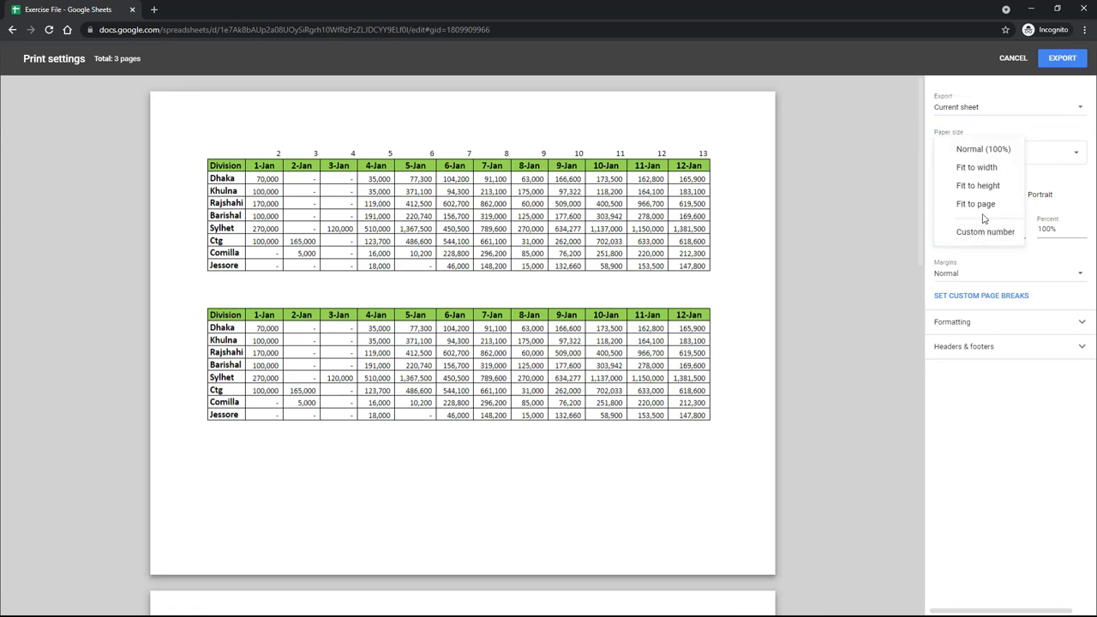
pyautogui.click(982, 152)
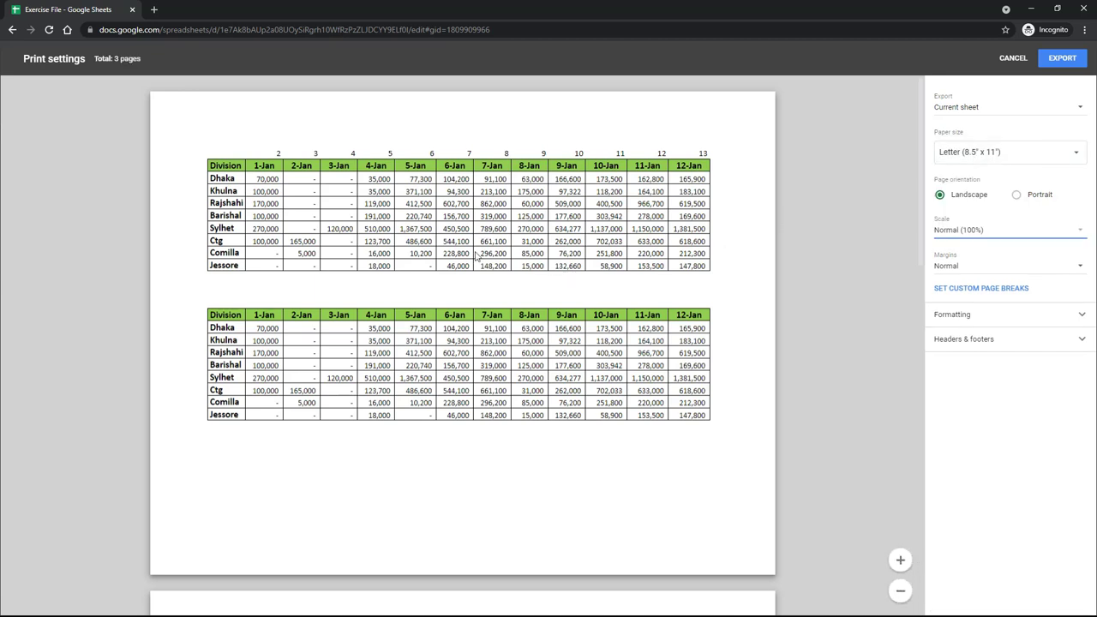
pyautogui.click(958, 234)
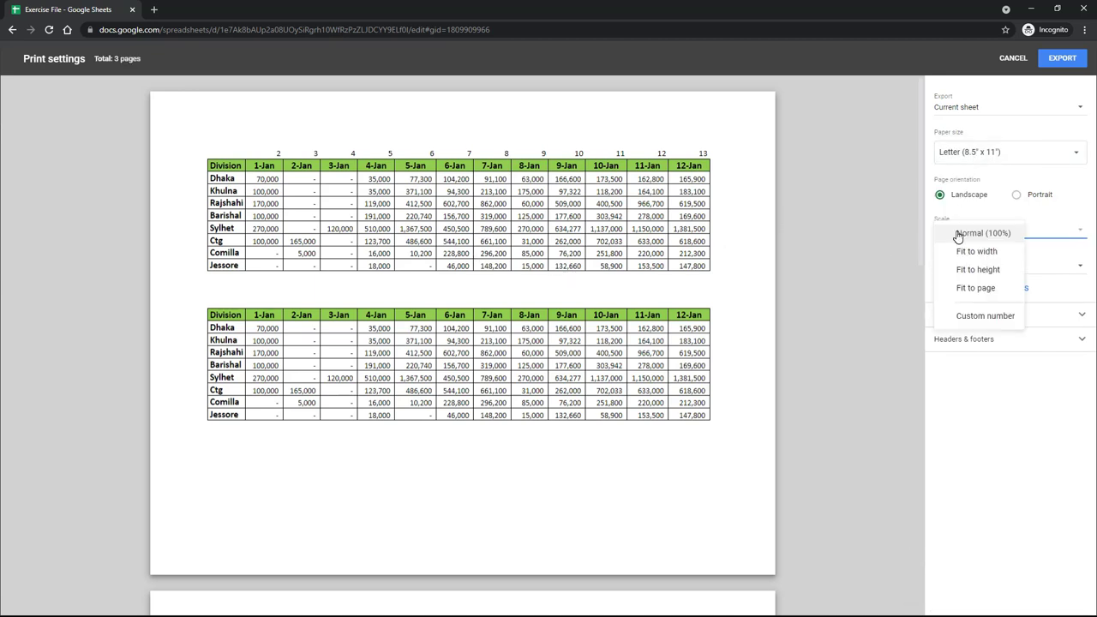
pyautogui.click(967, 254)
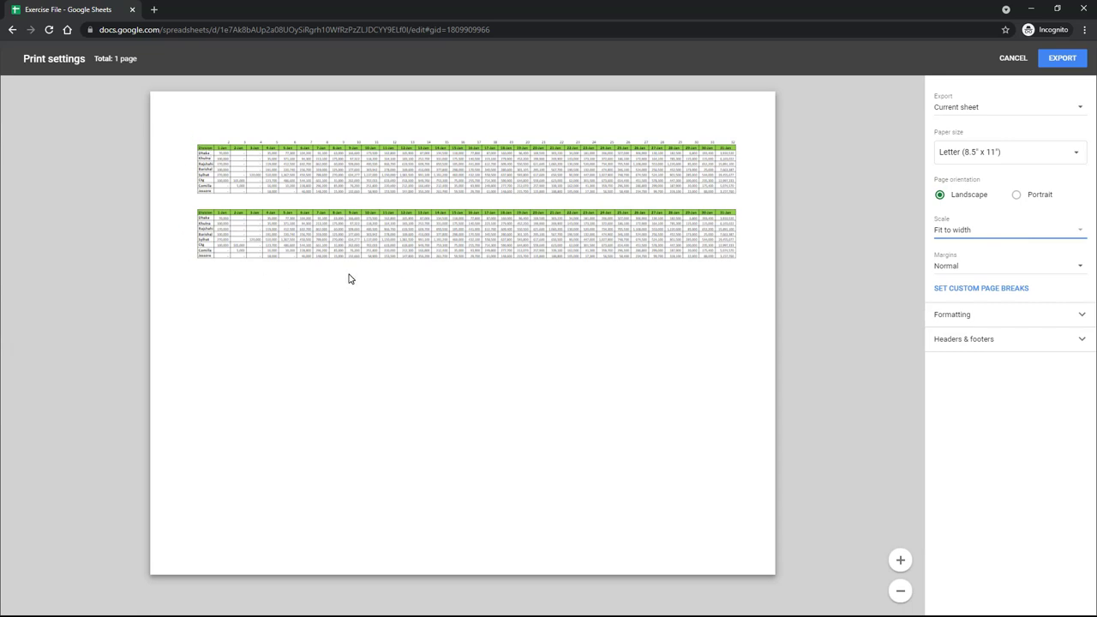
pyautogui.click(953, 232)
pyautogui.click(969, 256)
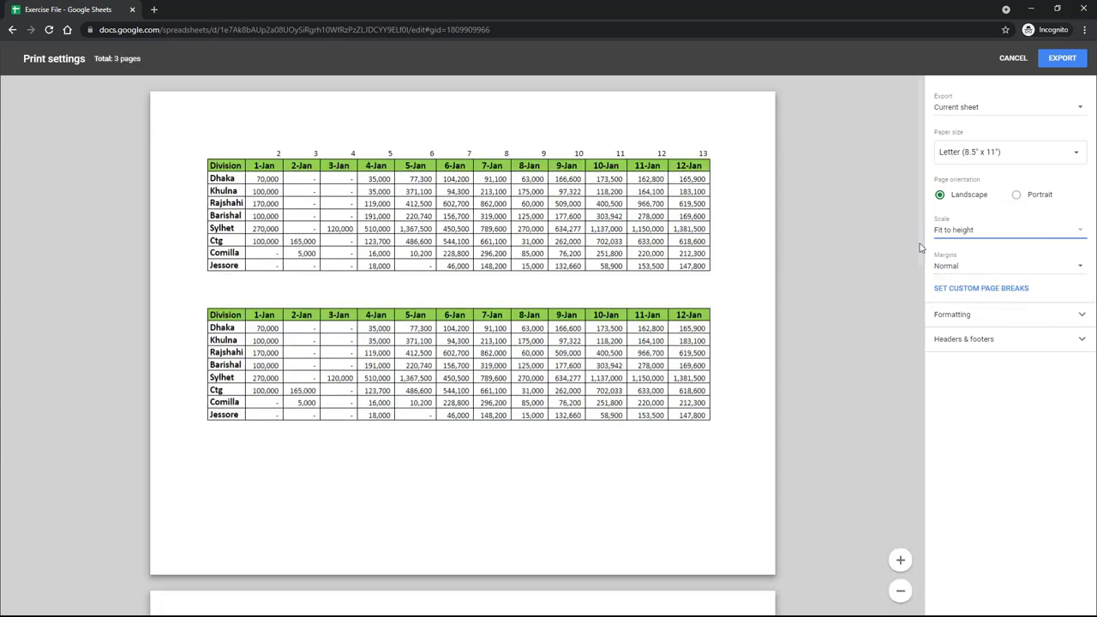
pyautogui.click(948, 231)
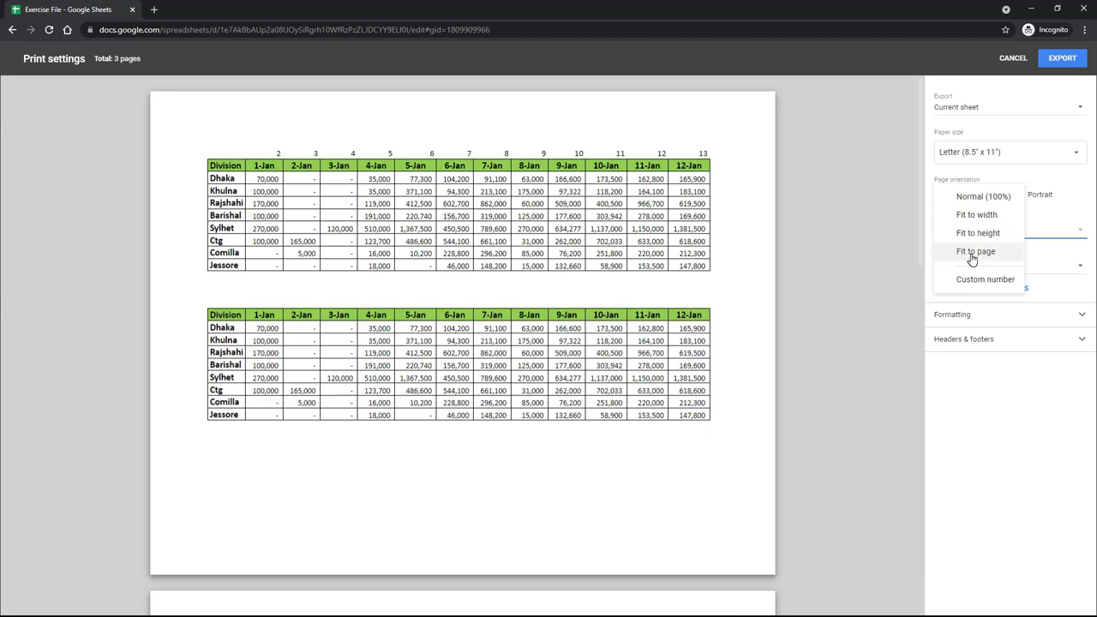
pyautogui.click(974, 252)
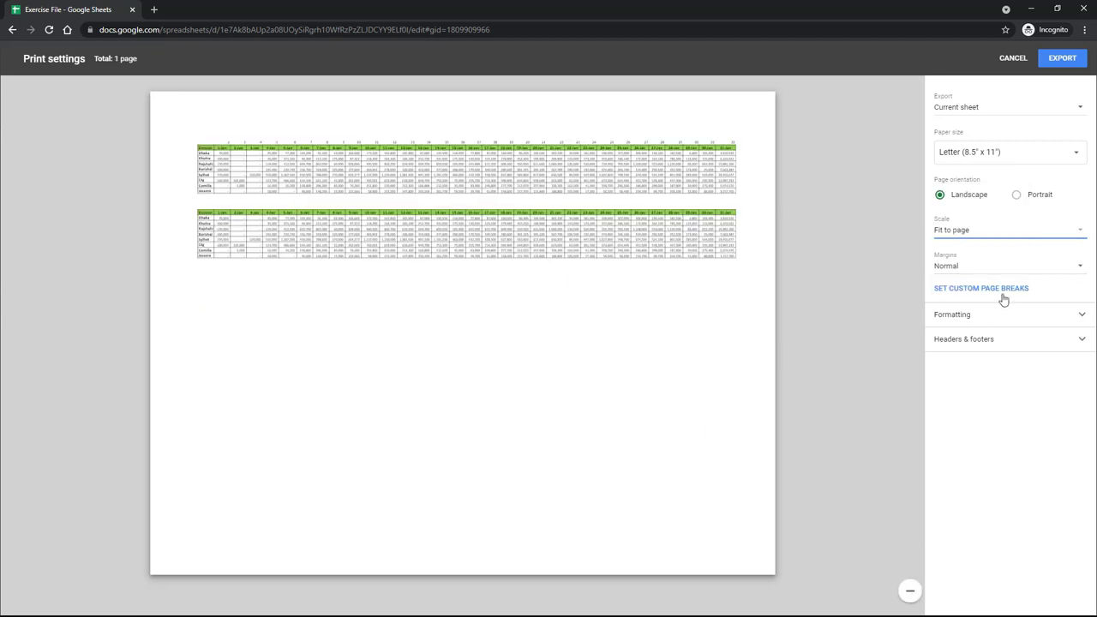
pyautogui.click(972, 269)
pyautogui.click(978, 272)
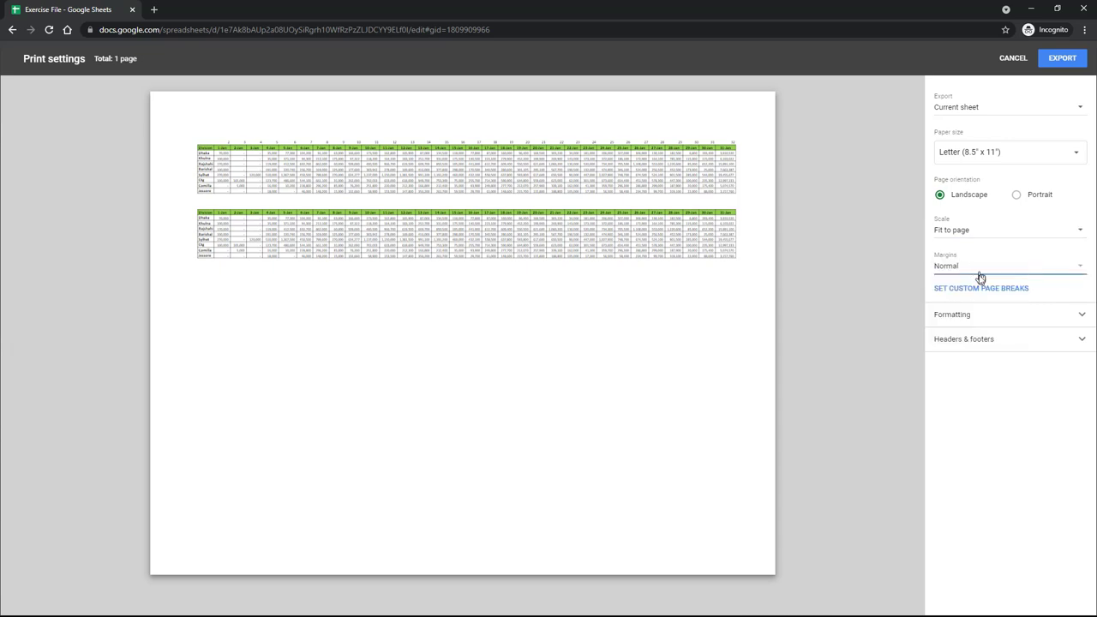
# - Show gridlines and notes in the PDF export, keeping Down, then over page order and Left alignment
pyautogui.click(962, 317)
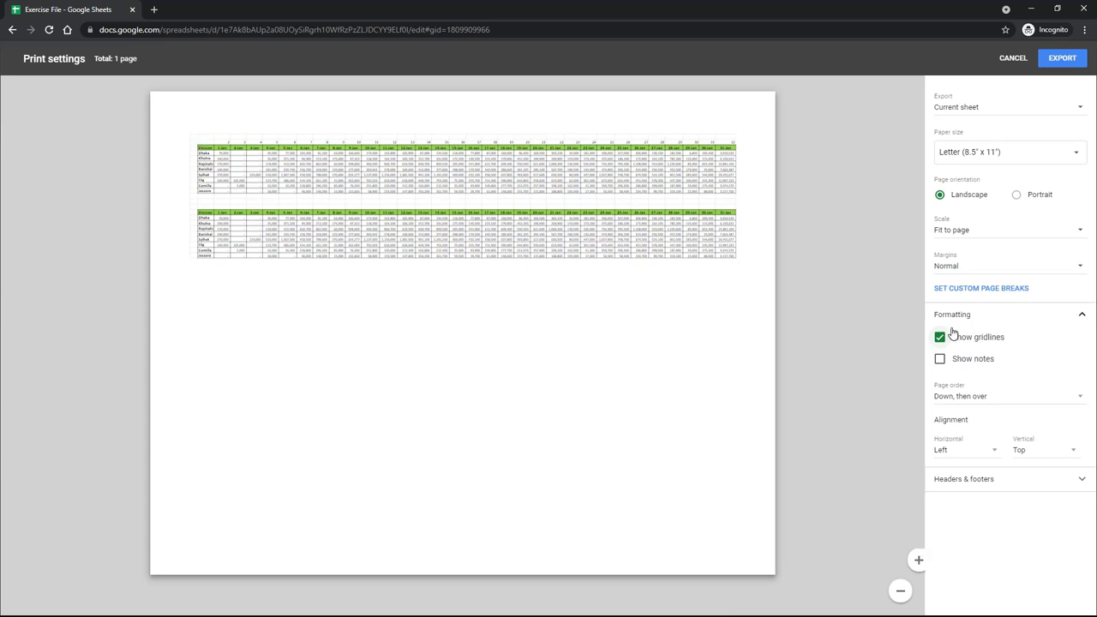
pyautogui.click(957, 342)
pyautogui.click(960, 364)
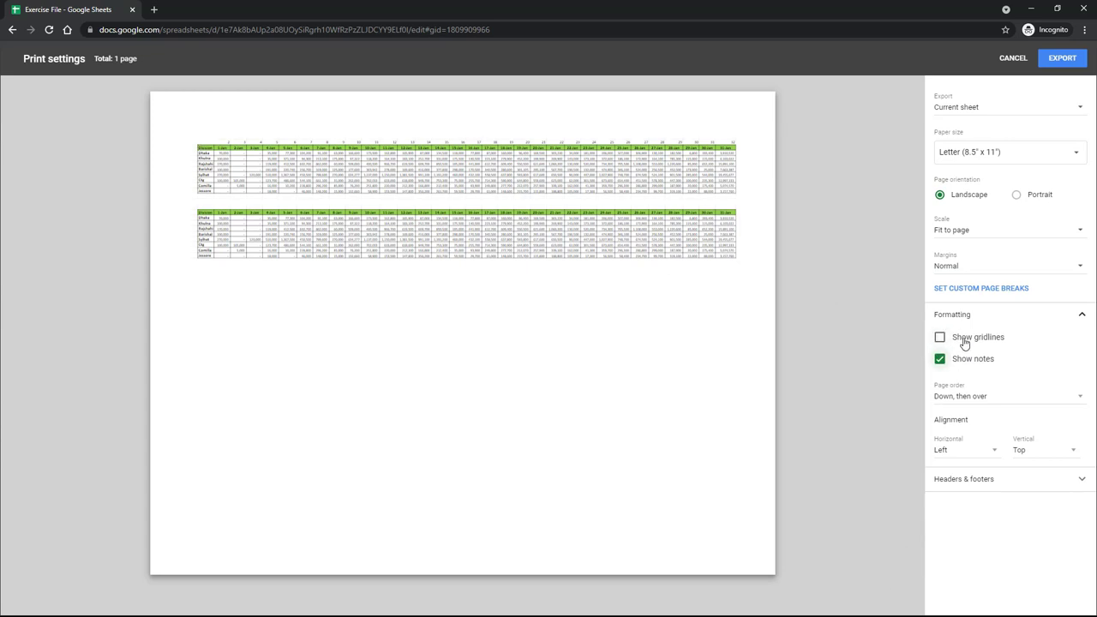
pyautogui.click(964, 340)
pyautogui.click(964, 400)
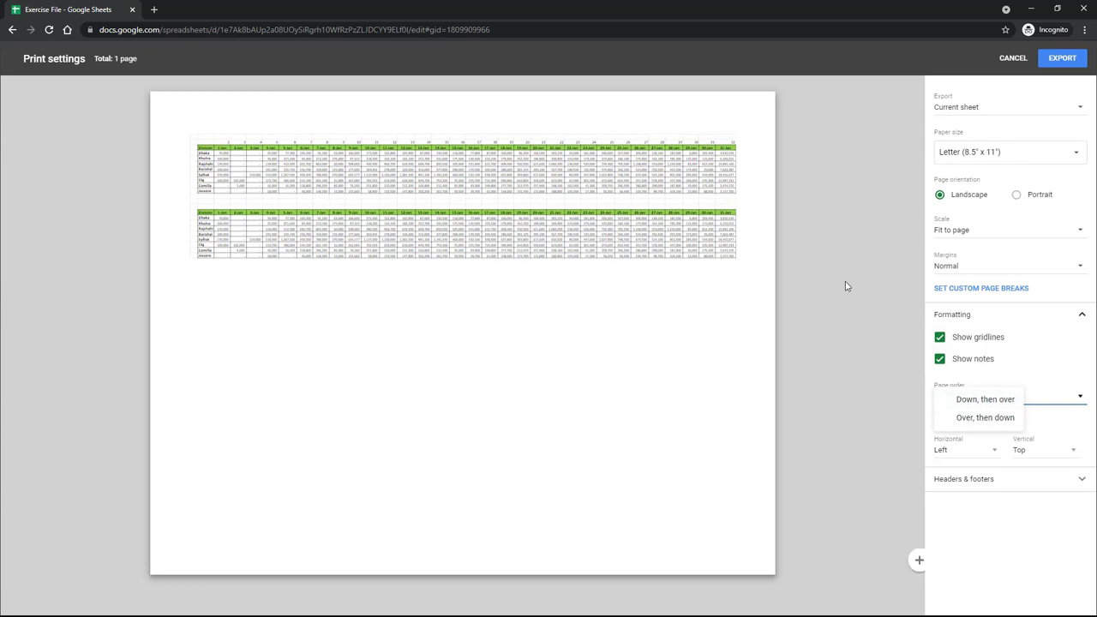
pyautogui.click(995, 529)
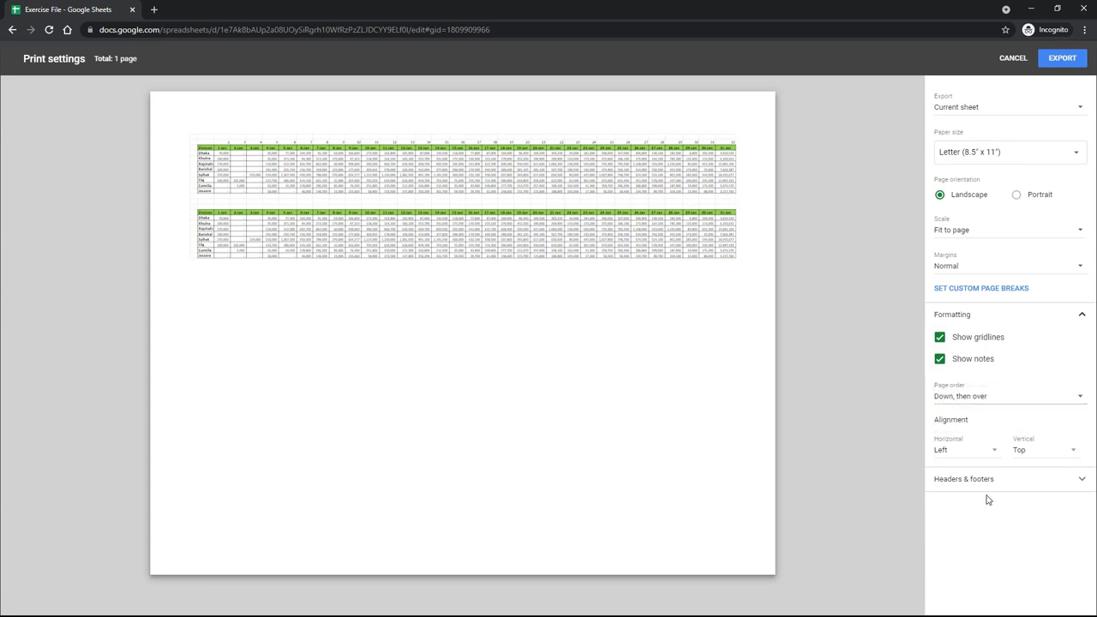
pyautogui.click(969, 452)
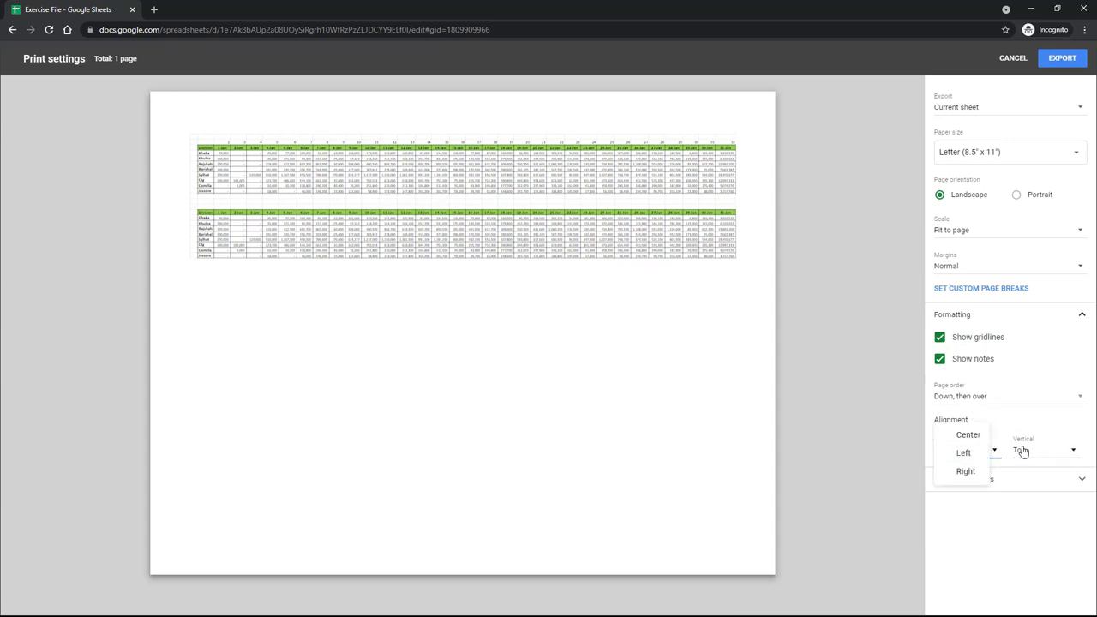
pyautogui.click(600, 343)
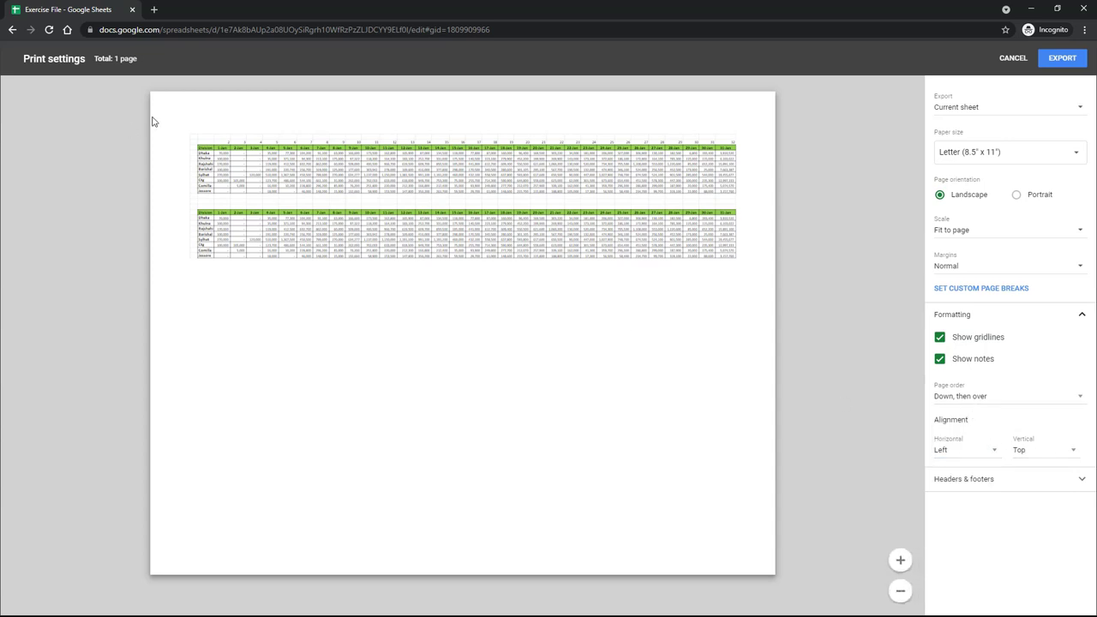
# - Cancel the print settings, then start a Web page (.html, zipped) download and cancel saving it
pyautogui.click(1014, 59)
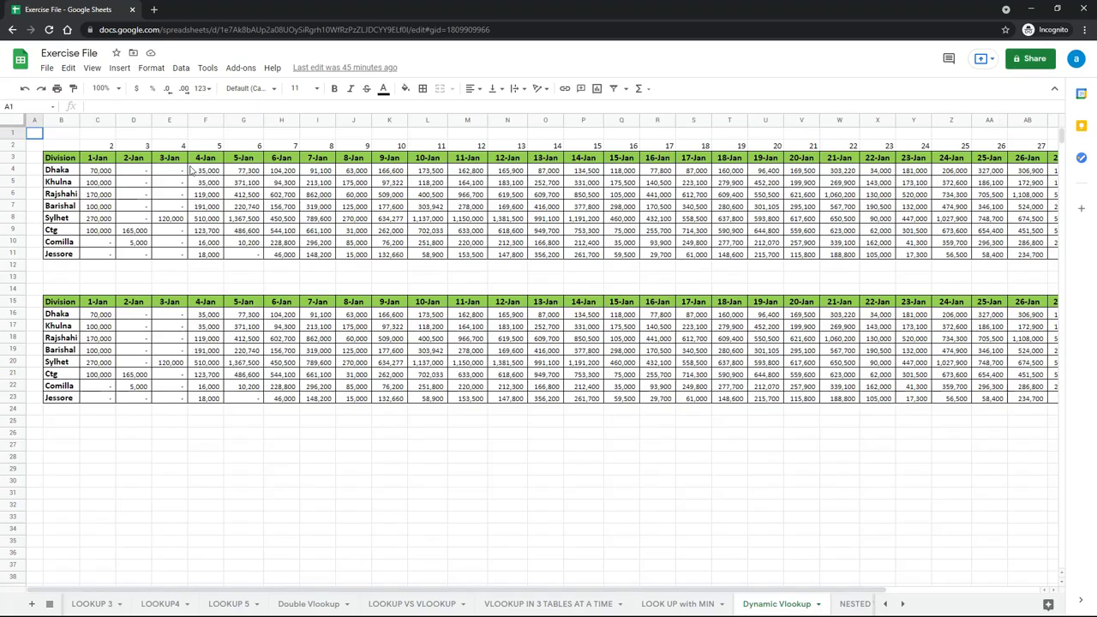
pyautogui.click(47, 68)
pyautogui.moveTo(129, 220)
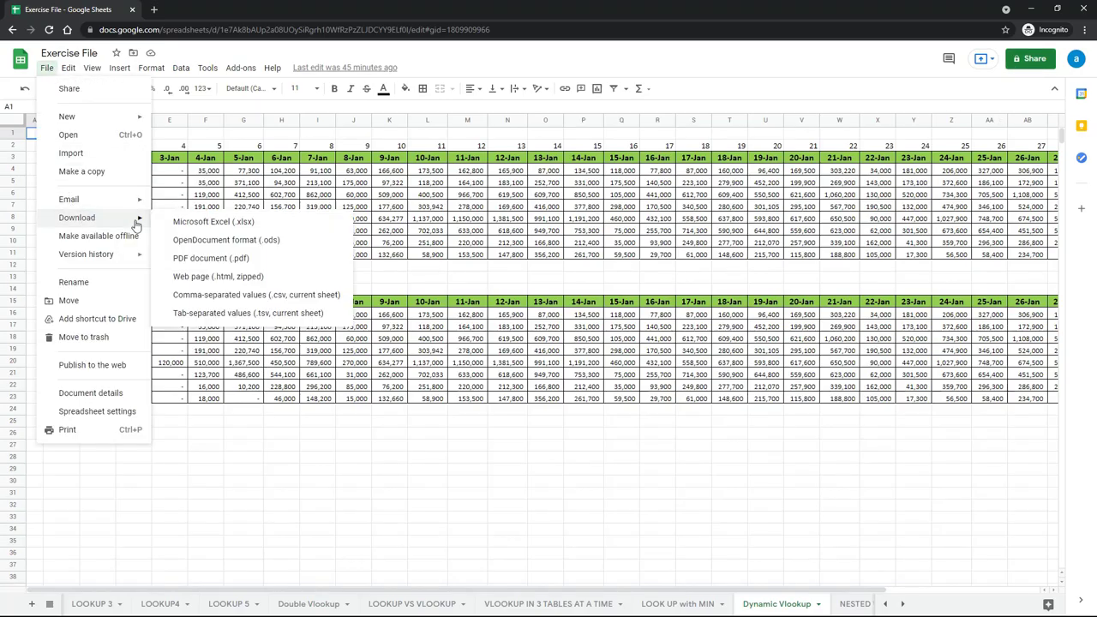
pyautogui.click(221, 284)
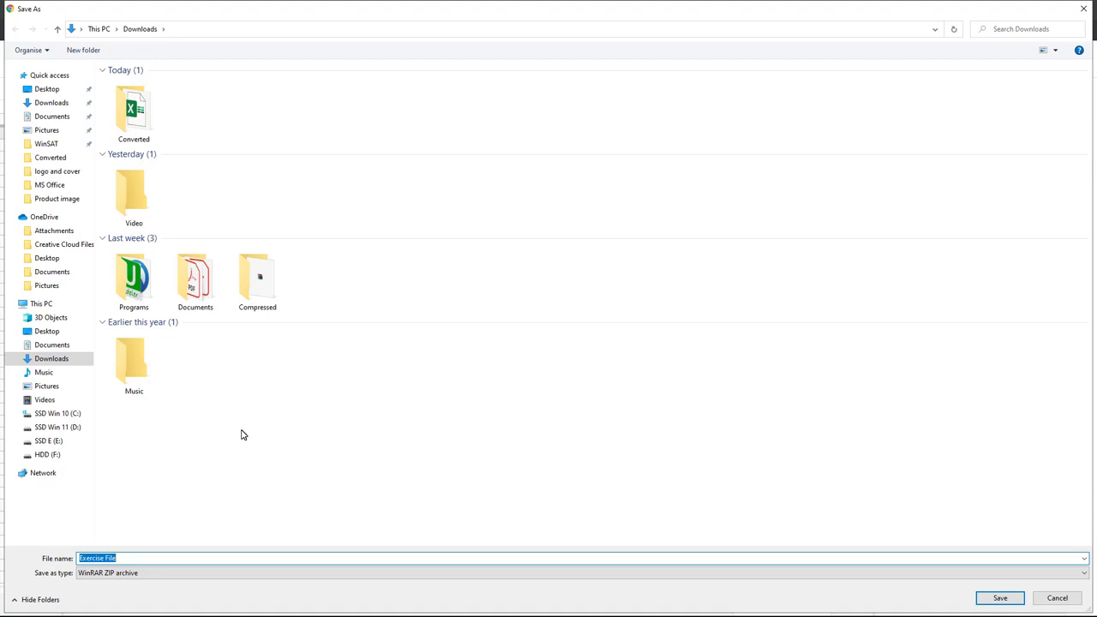
pyautogui.click(1057, 598)
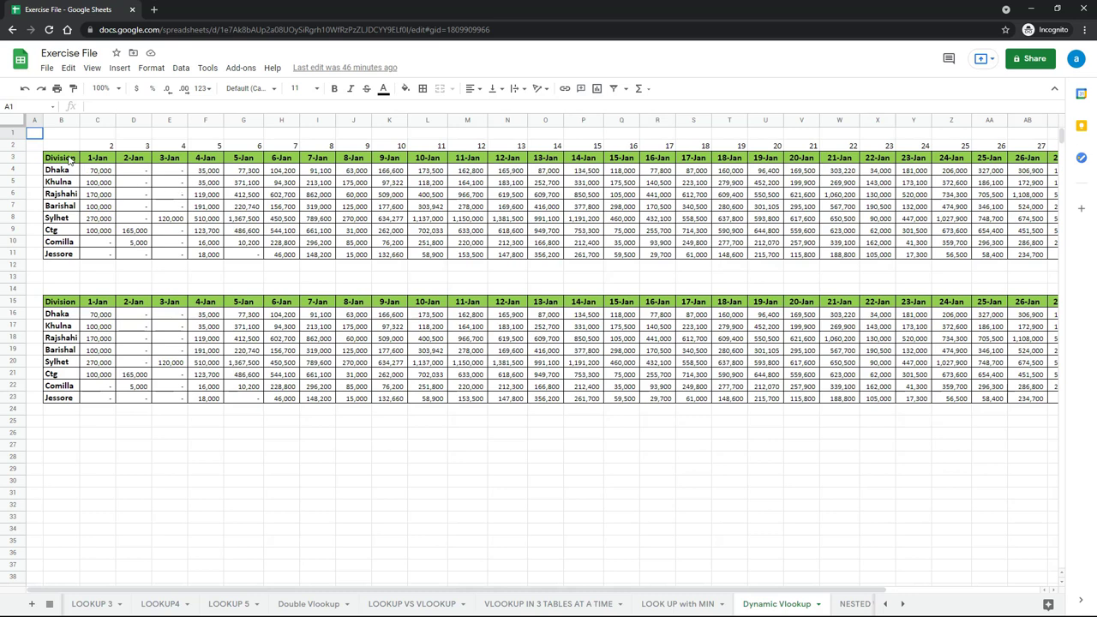
pyautogui.moveTo(62, 146)
pyautogui.mouseDown()
pyautogui.moveTo(936, 293)
pyautogui.moveTo(999, 278)
pyautogui.mouseUp()
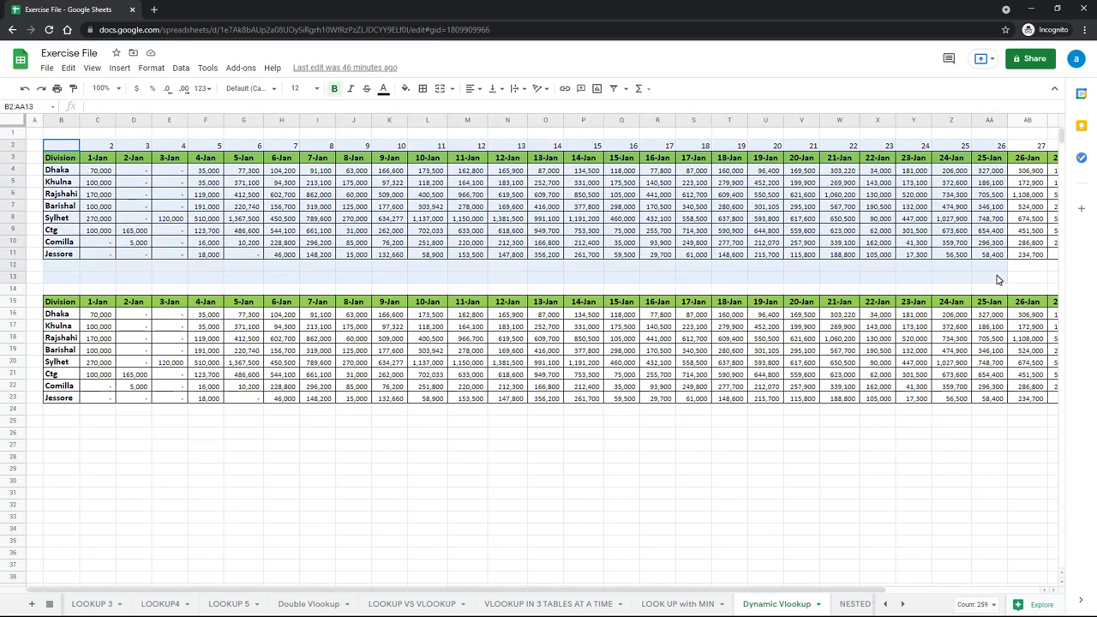
pyautogui.click(47, 68)
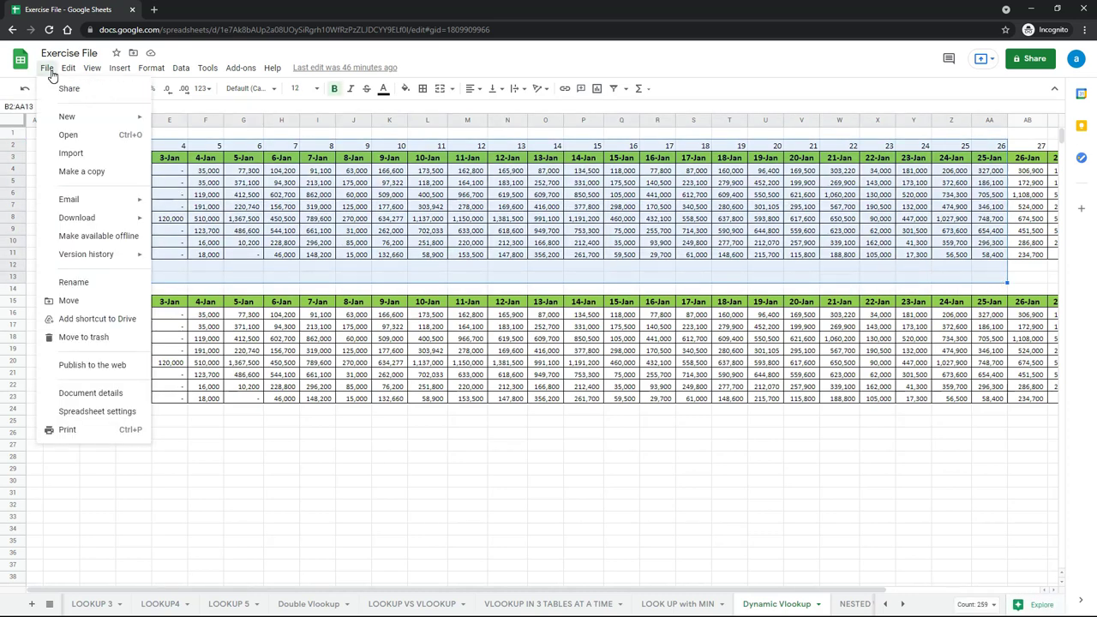
pyautogui.moveTo(112, 218)
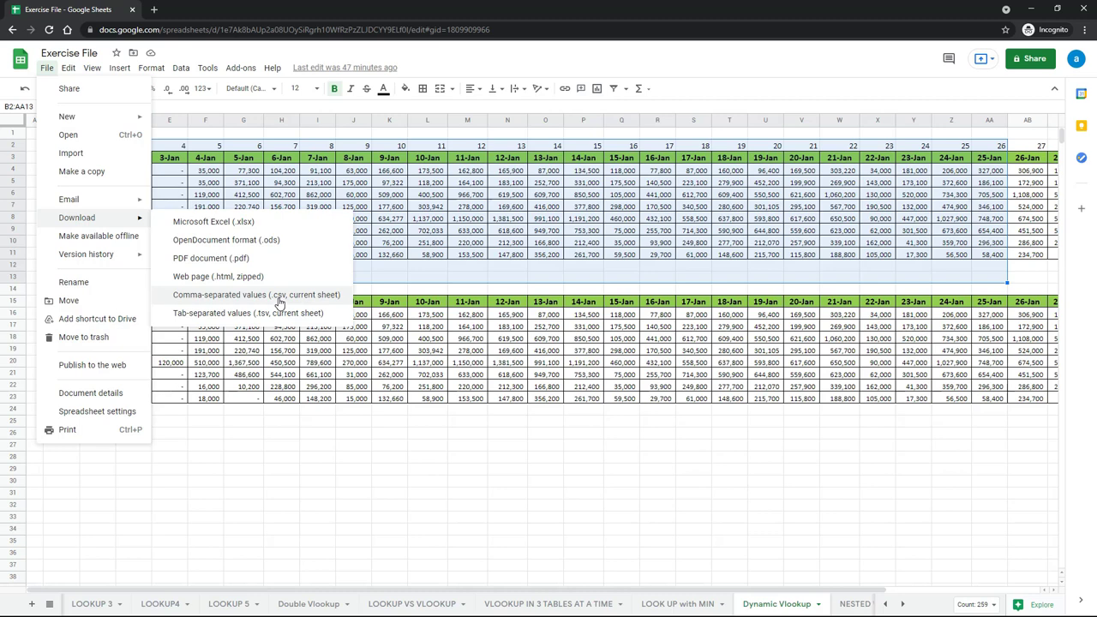
pyautogui.click(278, 375)
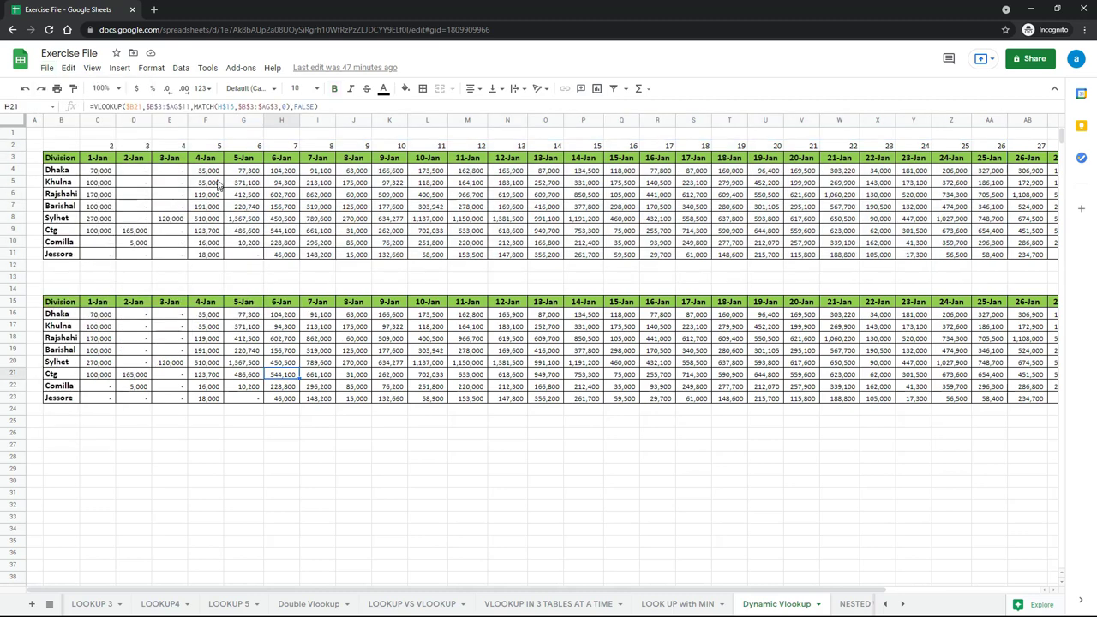
pyautogui.click(207, 159)
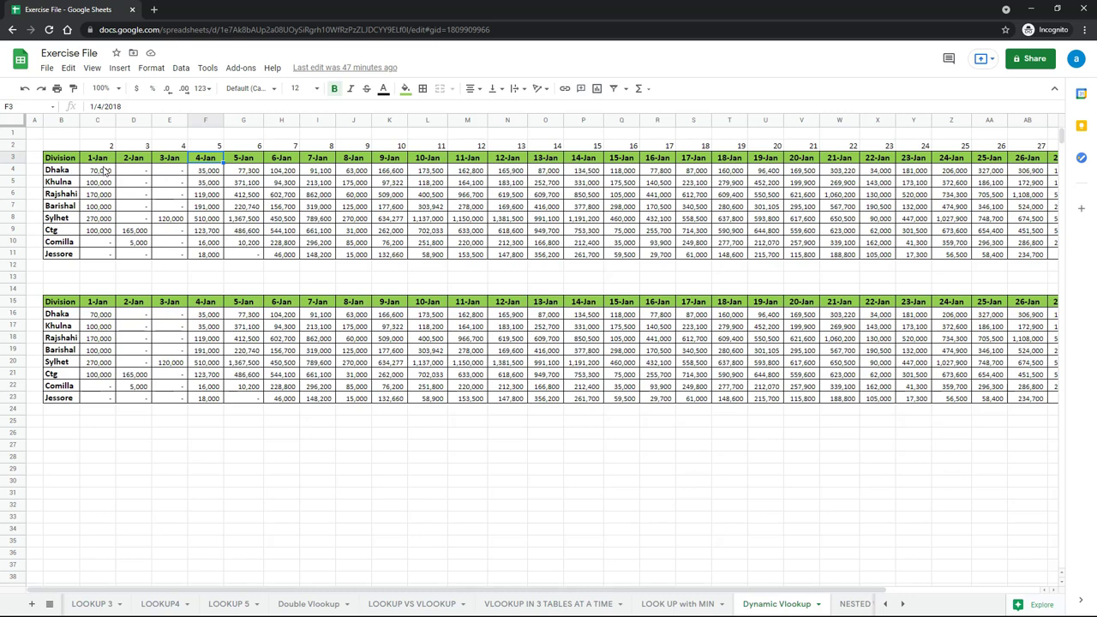
pyautogui.moveTo(60, 157)
pyautogui.mouseDown()
pyautogui.moveTo(495, 256)
pyautogui.moveTo(1007, 271)
pyautogui.moveTo(1031, 260)
pyautogui.mouseUp()
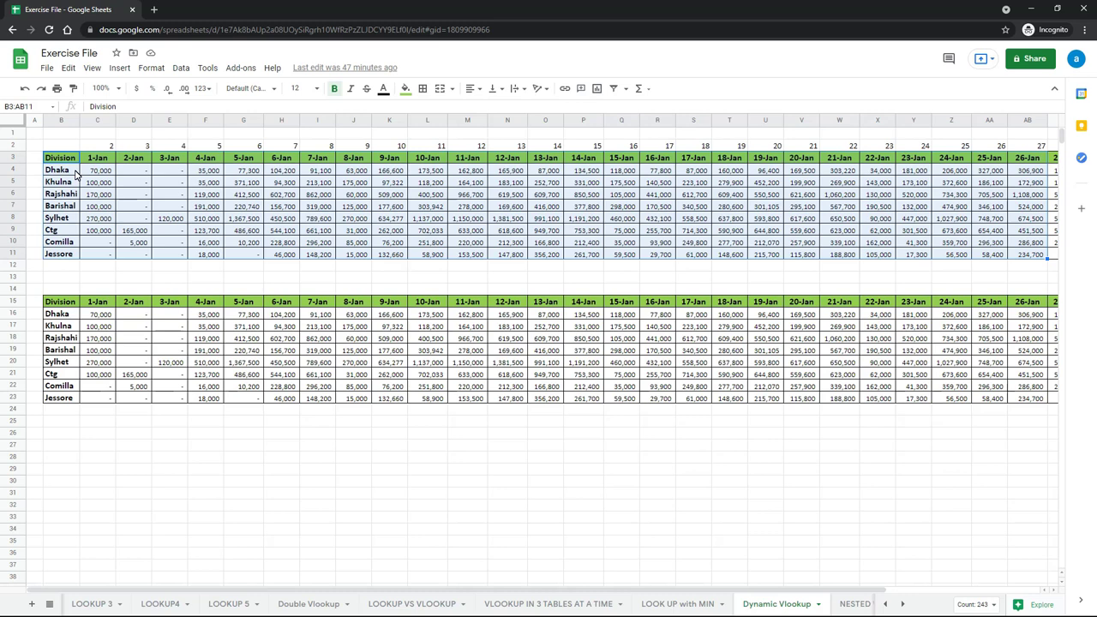
pyautogui.click(237, 419)
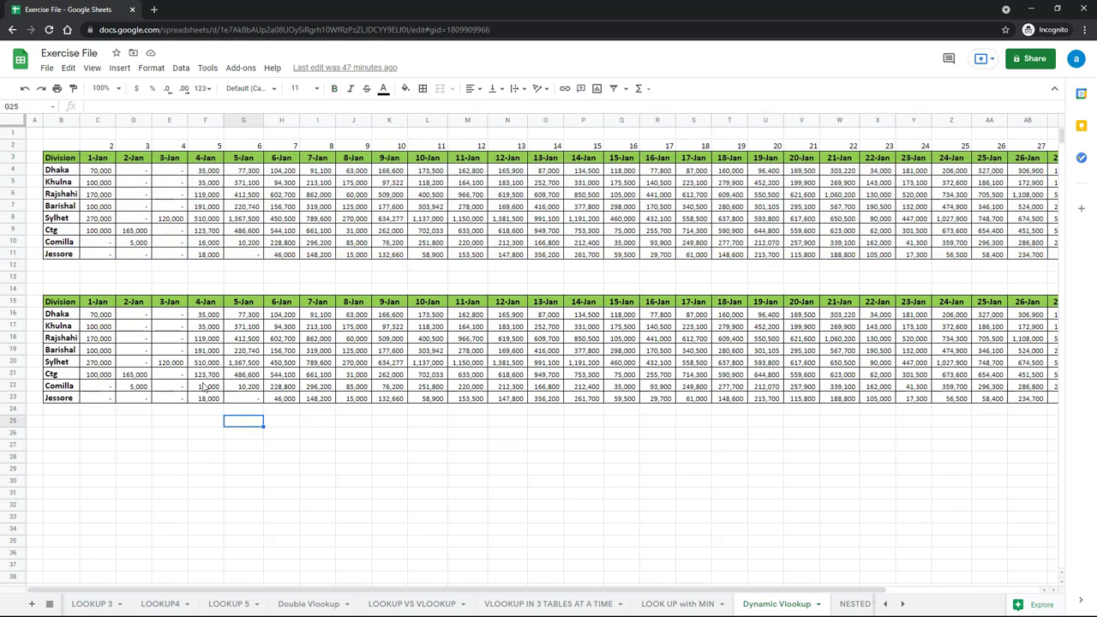
# - Open Email this file from the File menu's Email submenu
pyautogui.click(48, 72)
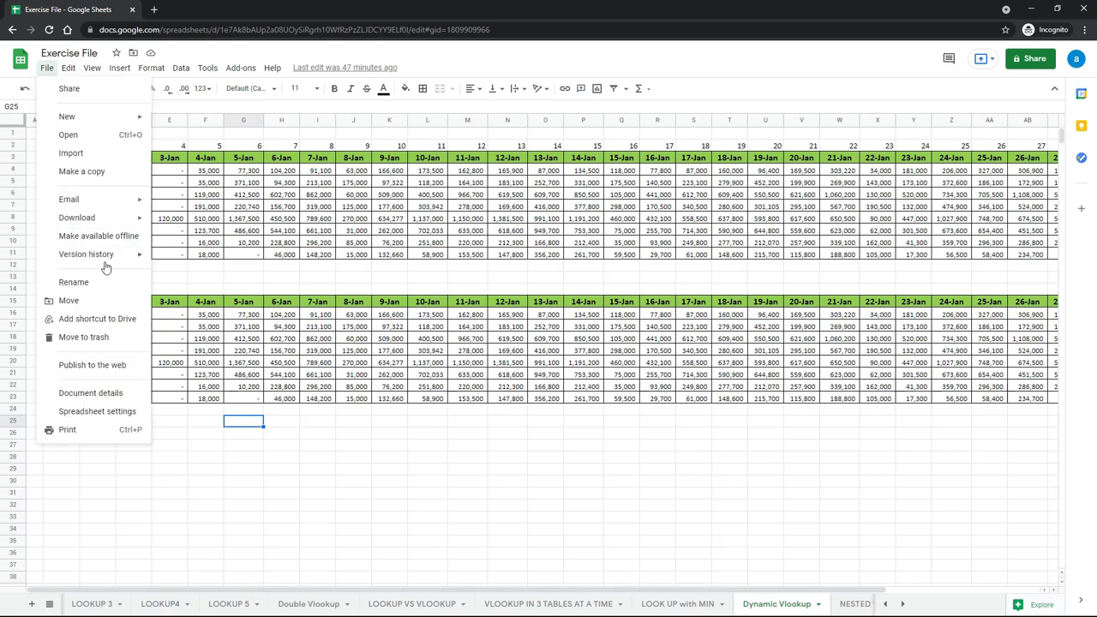
pyautogui.moveTo(120, 221)
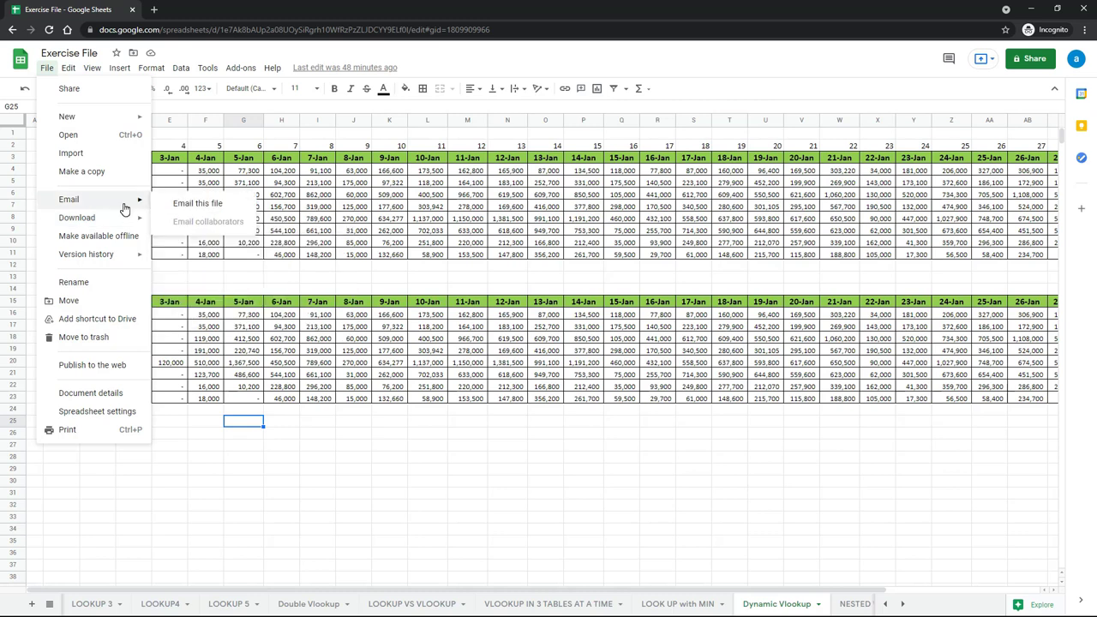
pyautogui.click(203, 214)
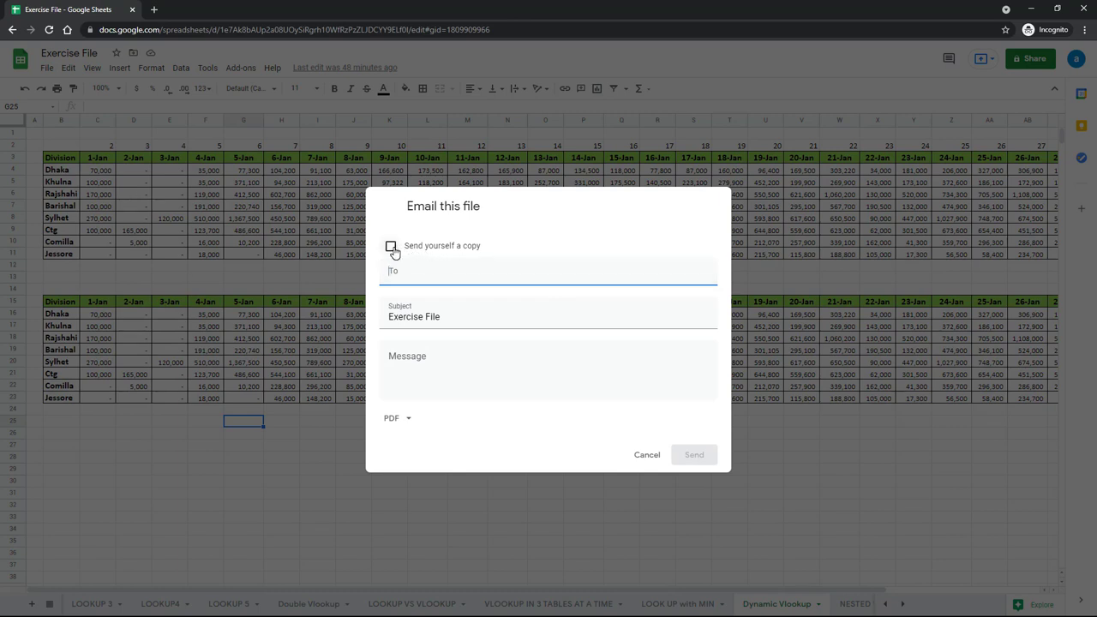
# - Tick Send yourself a copy, enter the recipient's address, write message 'qwerwqe', and attach as Microsoft Excel
pyautogui.click(391, 246)
pyautogui.click(422, 273)
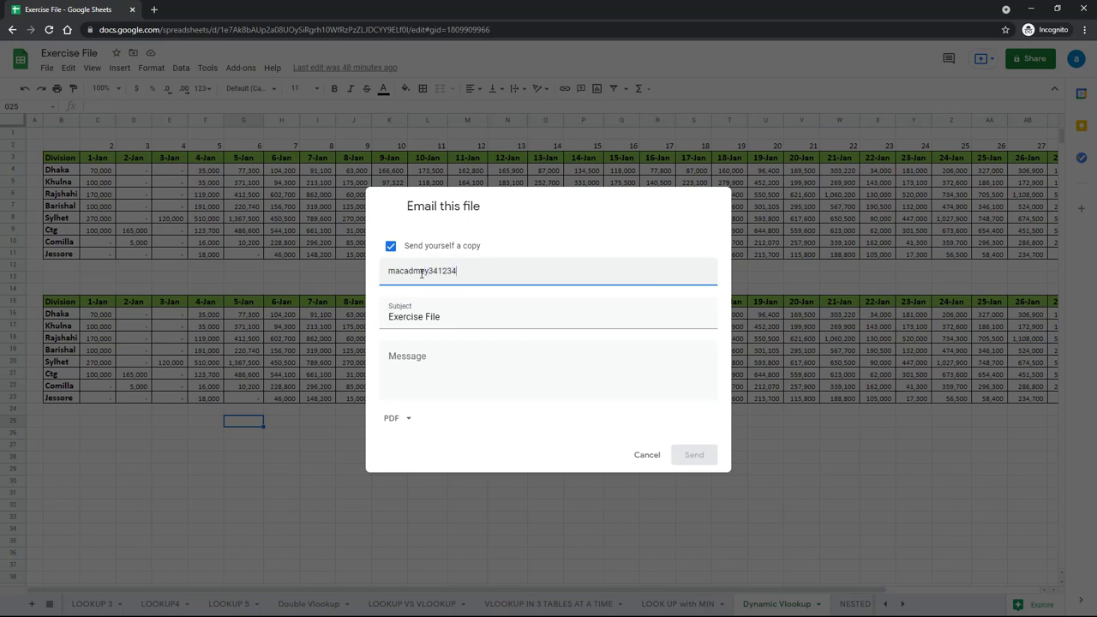
pyautogui.click(425, 369)
pyautogui.write('qwerwqe')
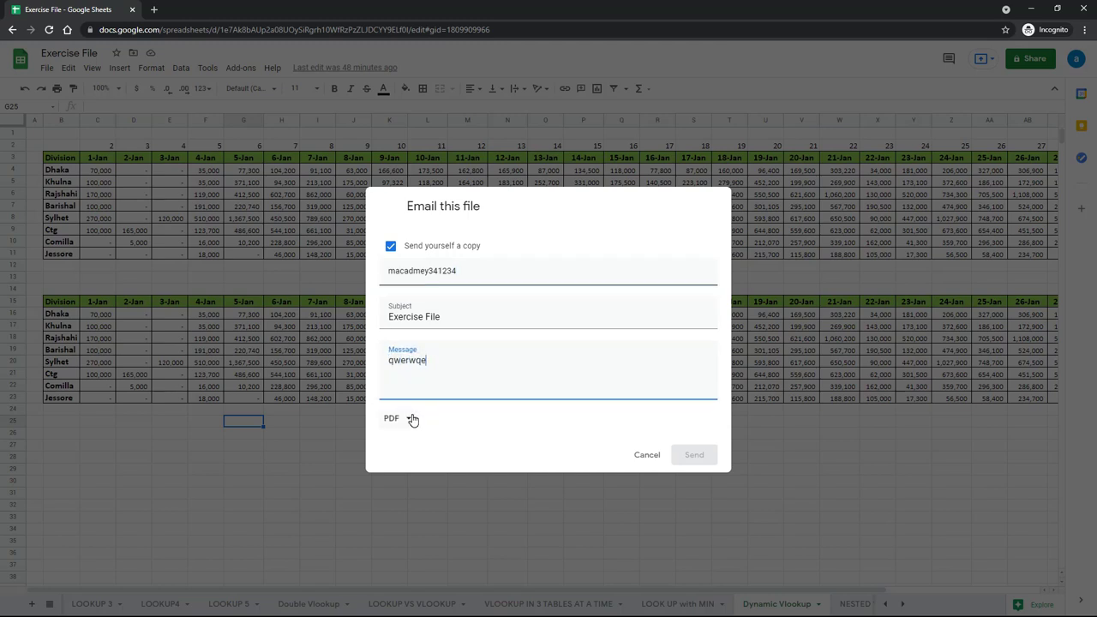
pyautogui.click(408, 418)
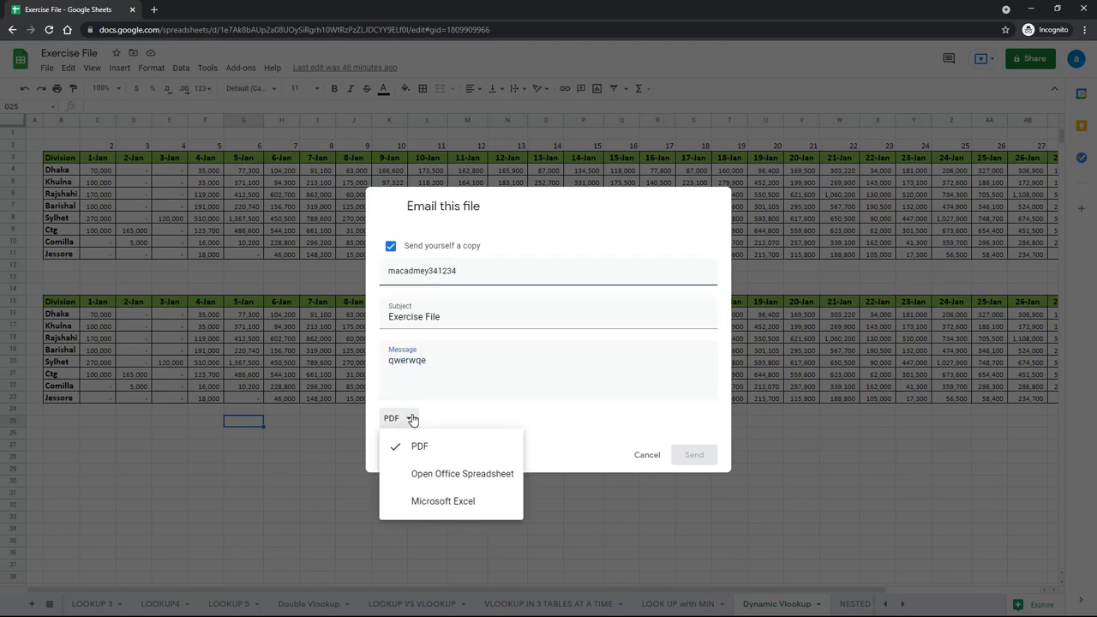
pyautogui.click(454, 503)
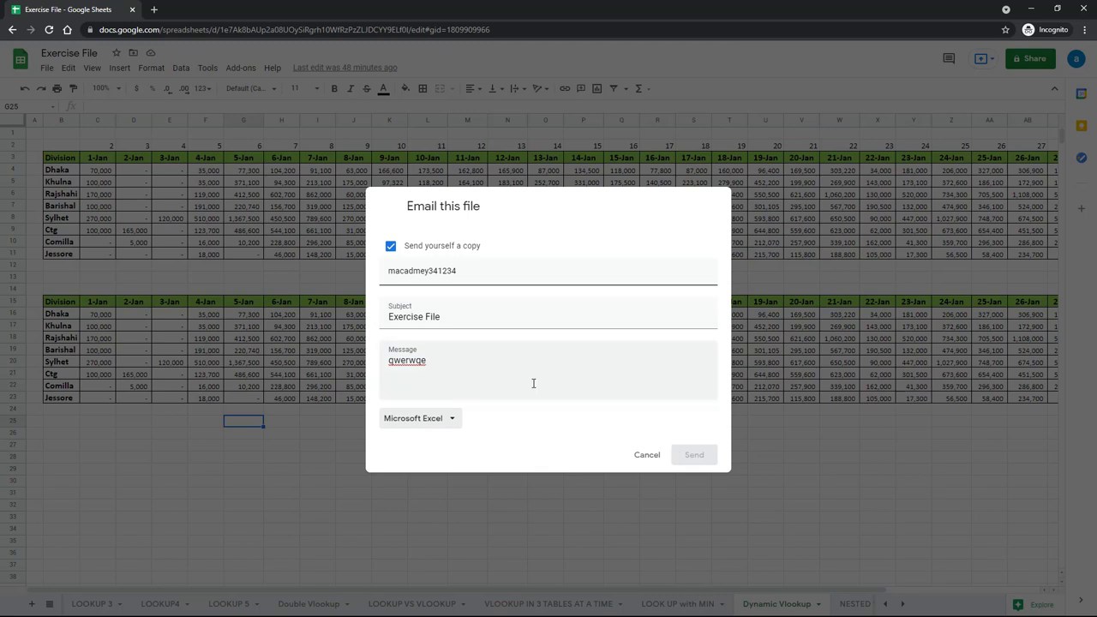
# - Correct the recipient's e-mail address in the To field
pyautogui.click(484, 274)
pyautogui.write('@gmail')
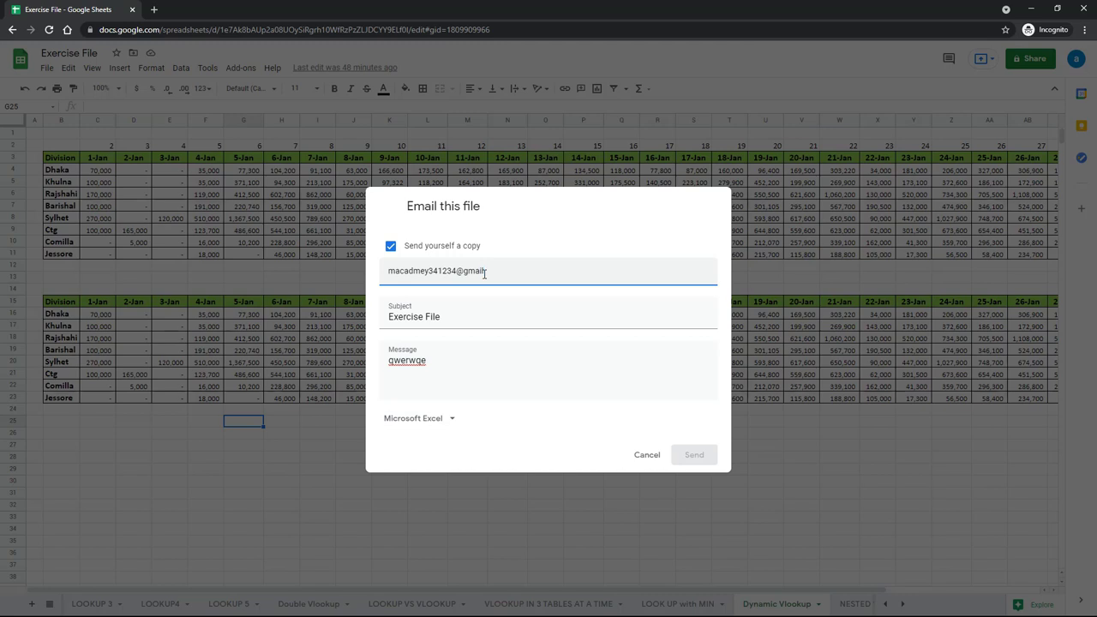
pyautogui.write('.com')
pyautogui.moveTo(457, 271); pyautogui.dragTo(386, 278)
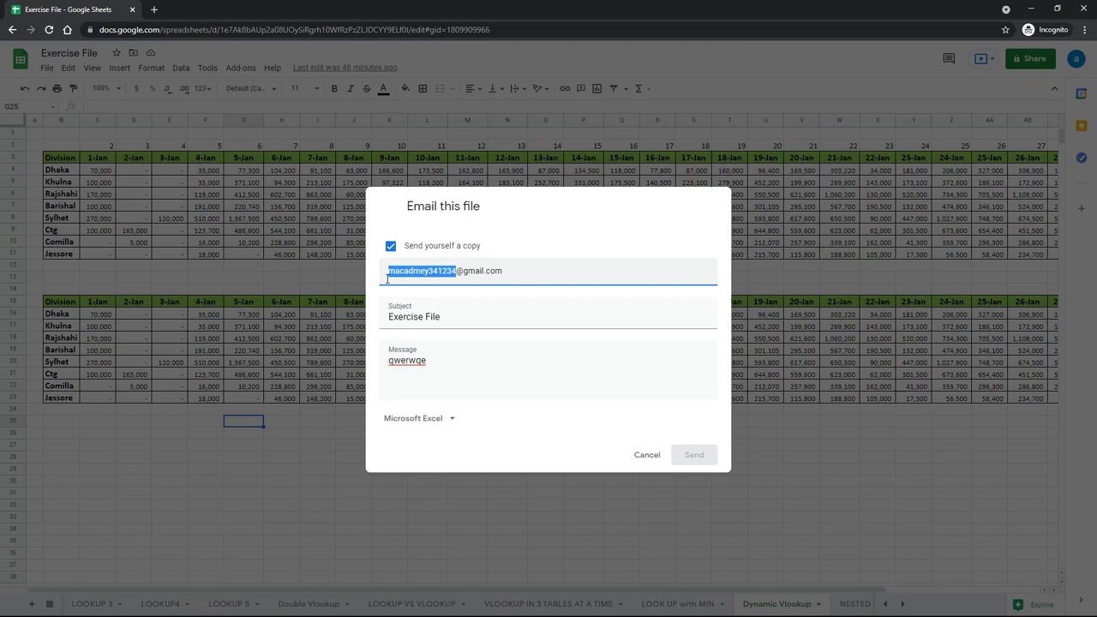
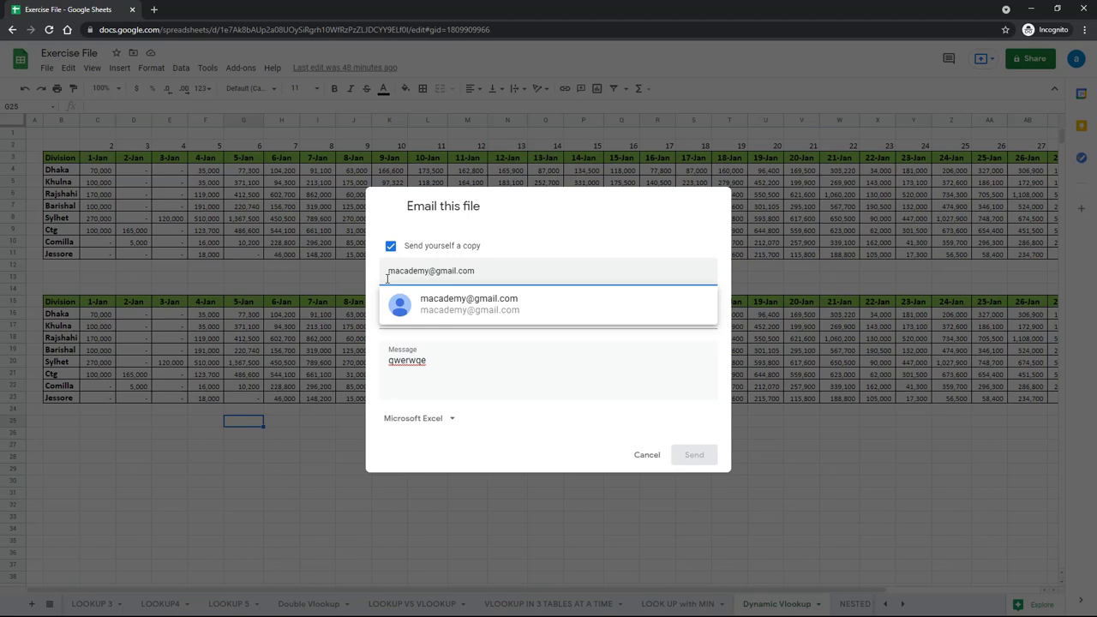
pyautogui.moveTo(441, 312)
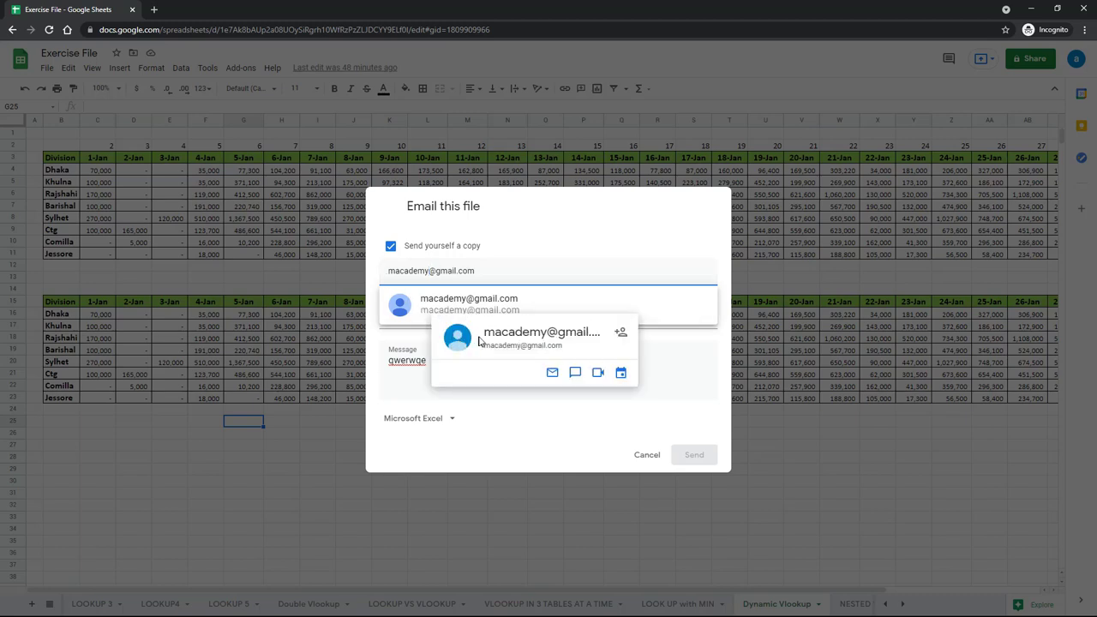
pyautogui.click(521, 343)
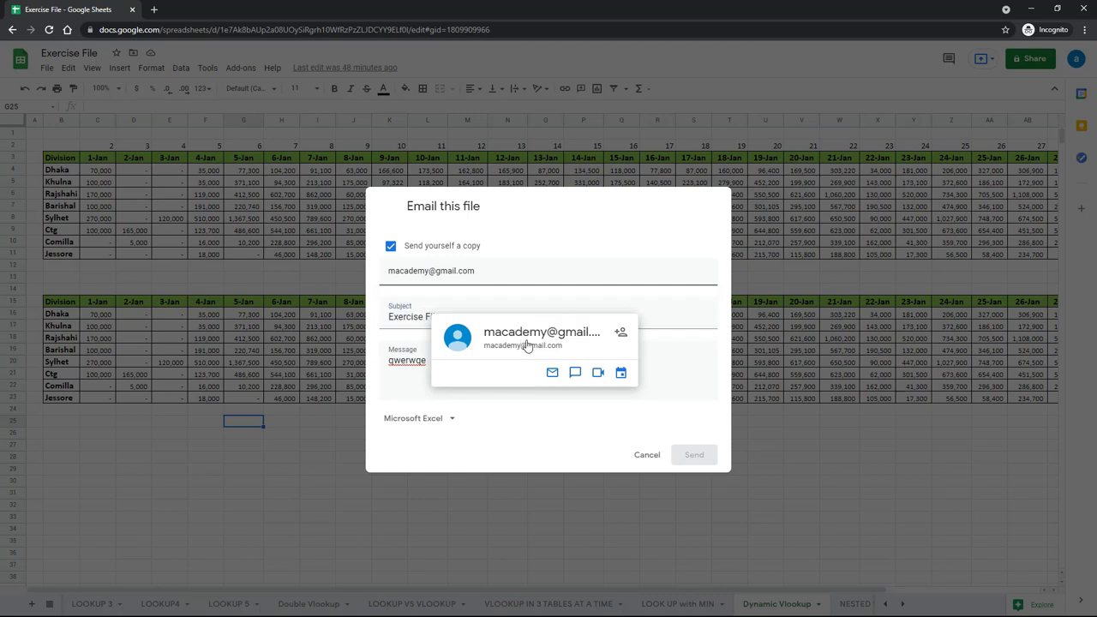
# - Accept the suggested contact as recipient, then close the email dialog without sending
pyautogui.click(431, 272)
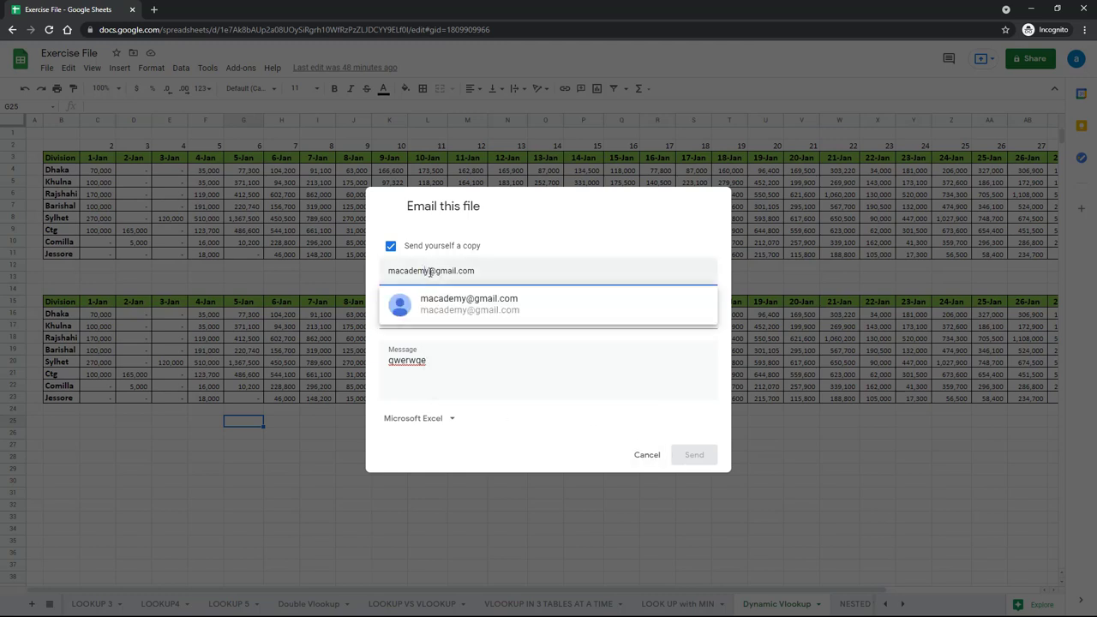
pyautogui.press('BackSpace')
pyautogui.press('BackSpace')
pyautogui.press('BackSpace')
pyautogui.press('BackSpace')
pyautogui.press('BackSpace')
pyautogui.press('BackSpace')
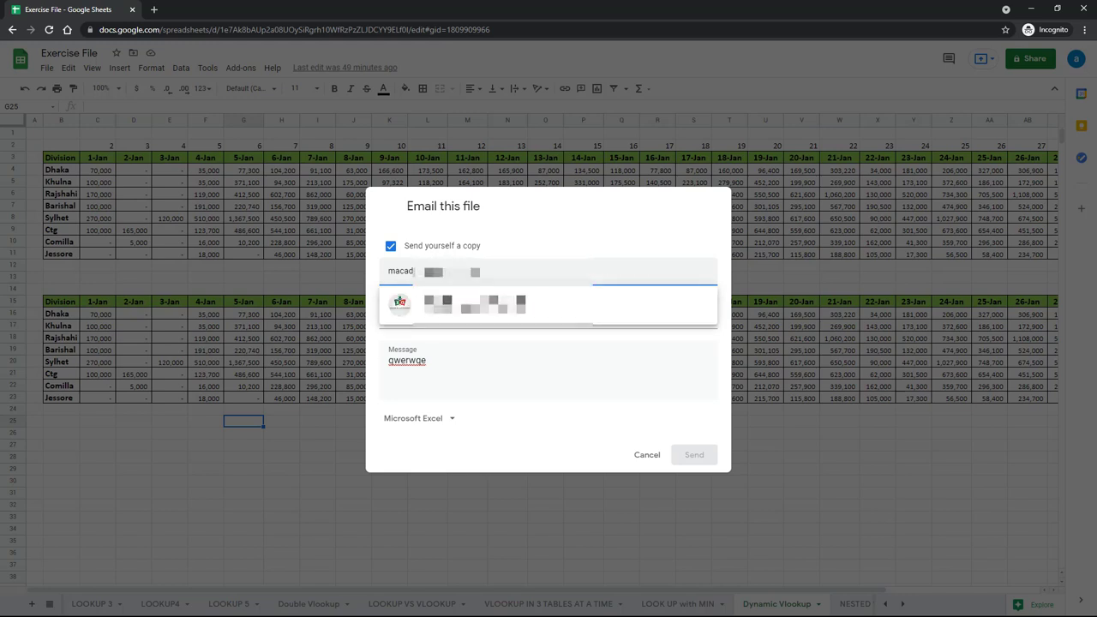
pyautogui.press('Return')
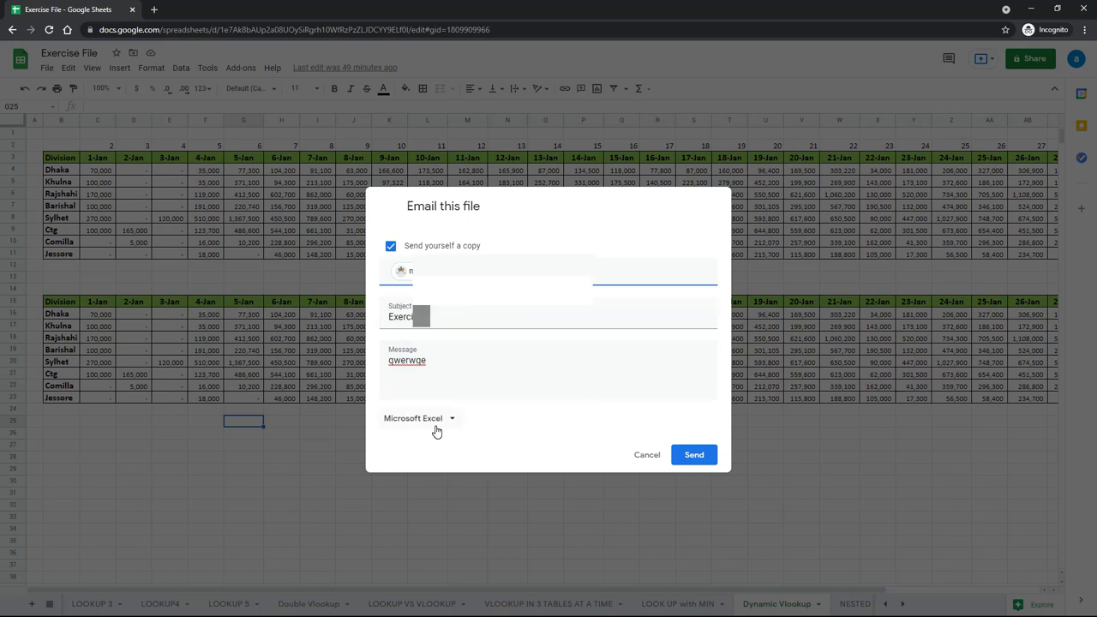
pyautogui.click(649, 457)
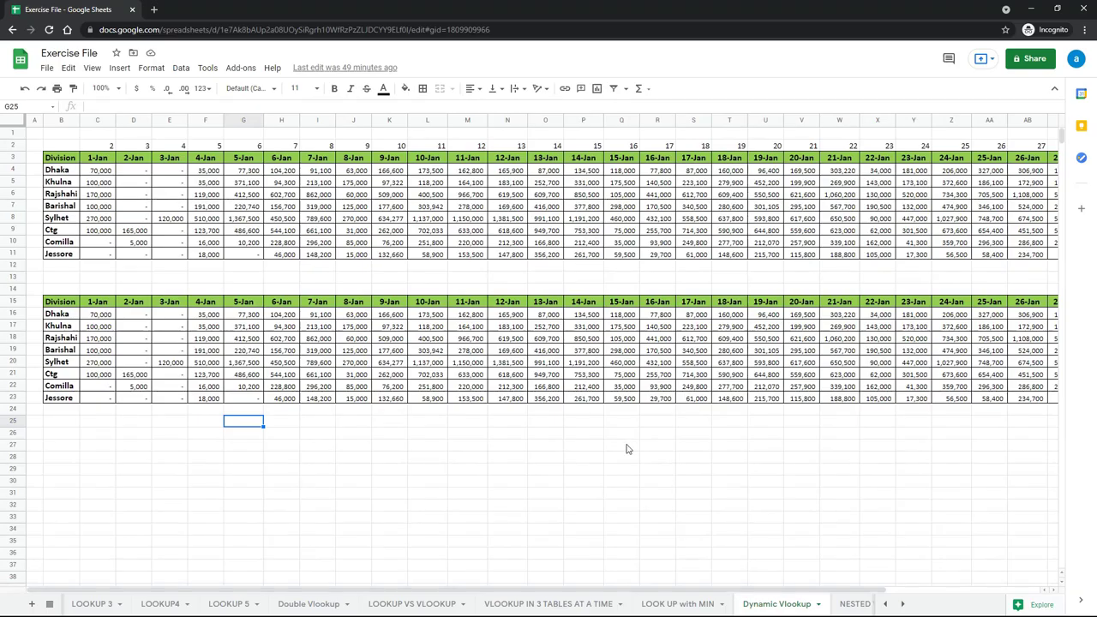
# - Browse the File menu's Download options, then the Edit menu, ending on the View menu
pyautogui.click(48, 71)
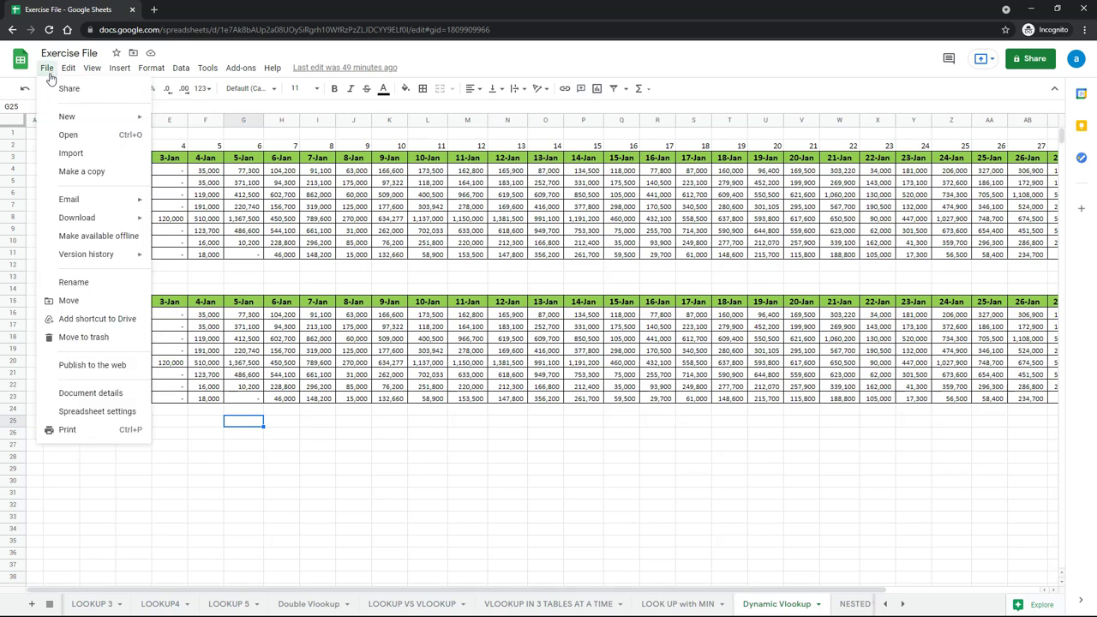
pyautogui.moveTo(112, 219)
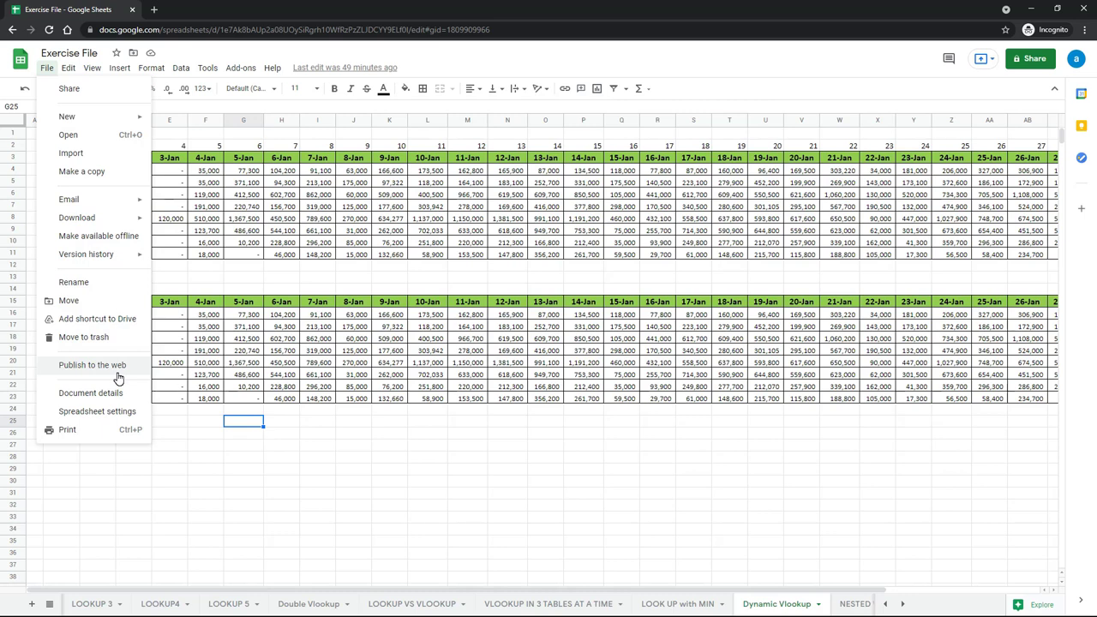
pyautogui.click(76, 77)
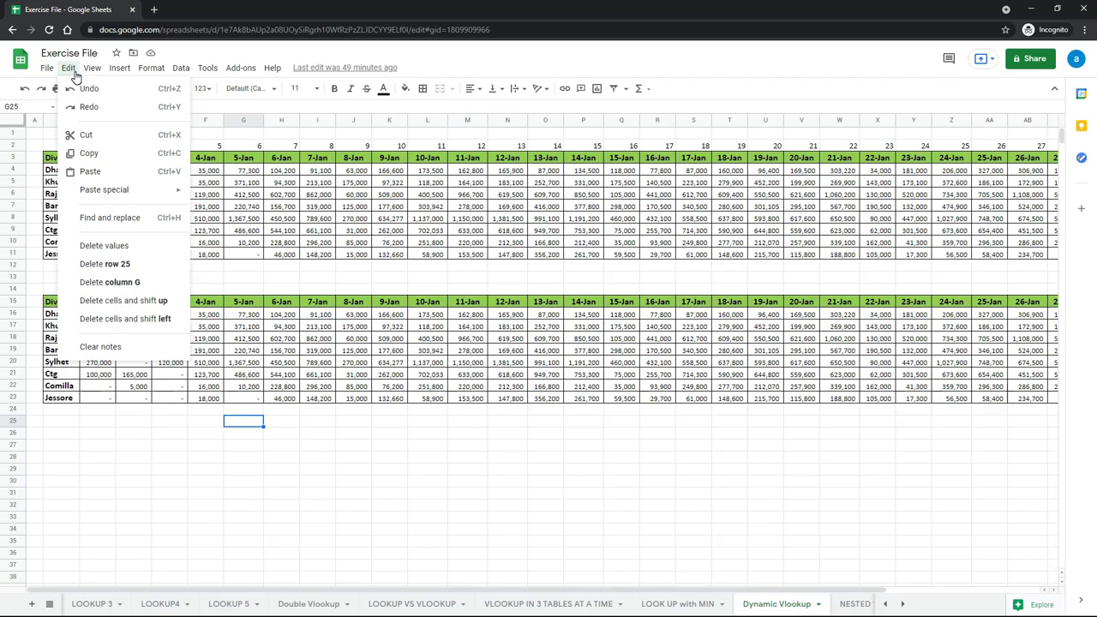
pyautogui.click(92, 68)
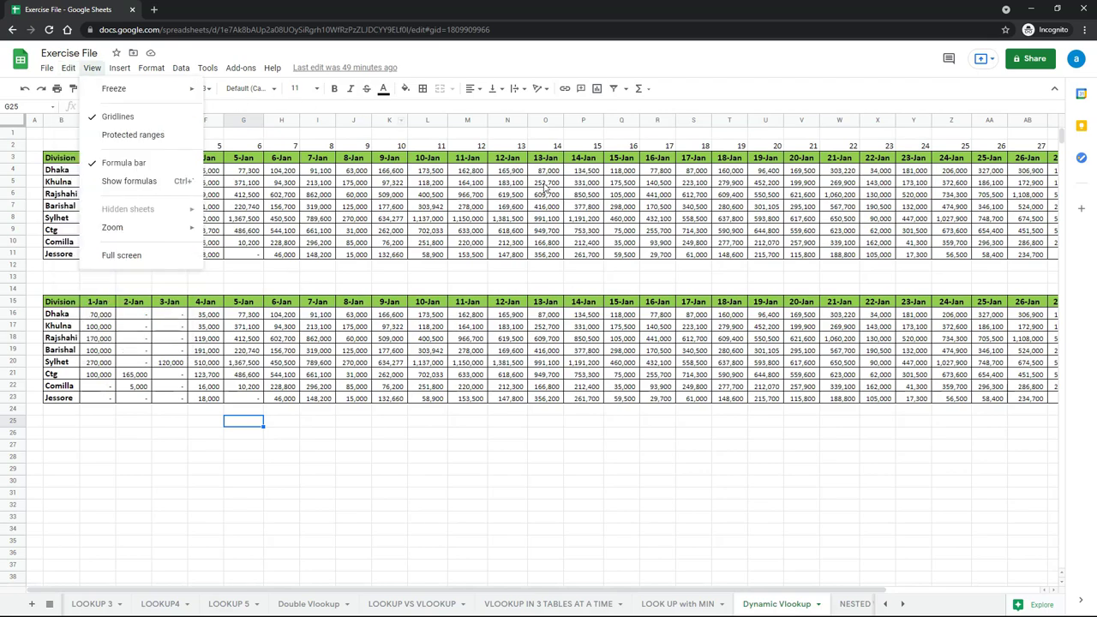